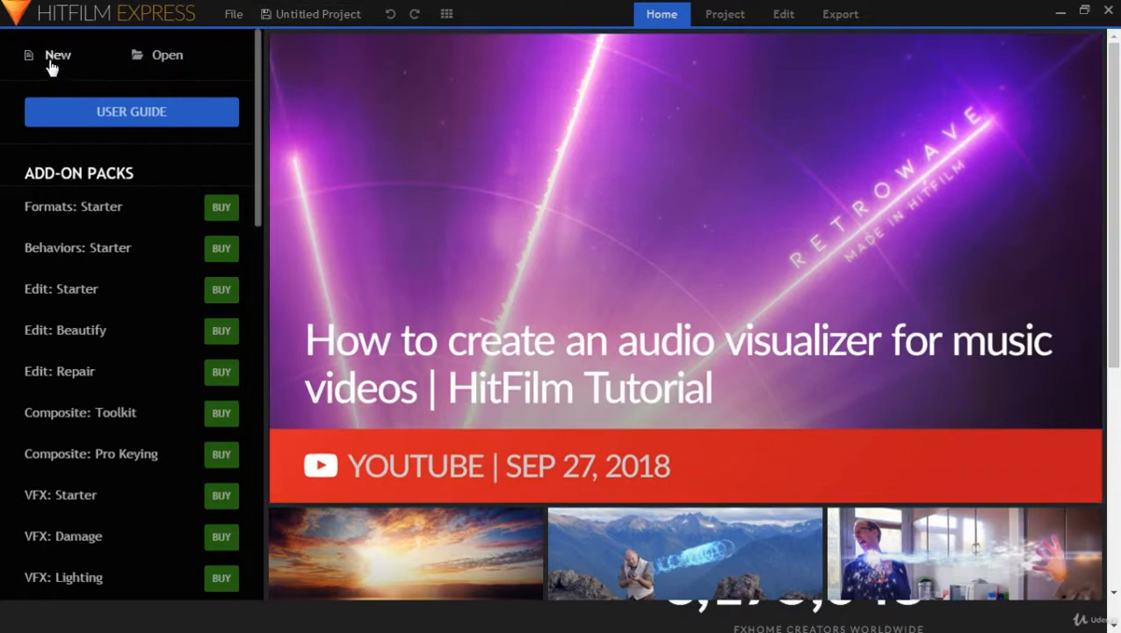
# - Start a new project to bring up the project settings
pyautogui.click(234, 15)
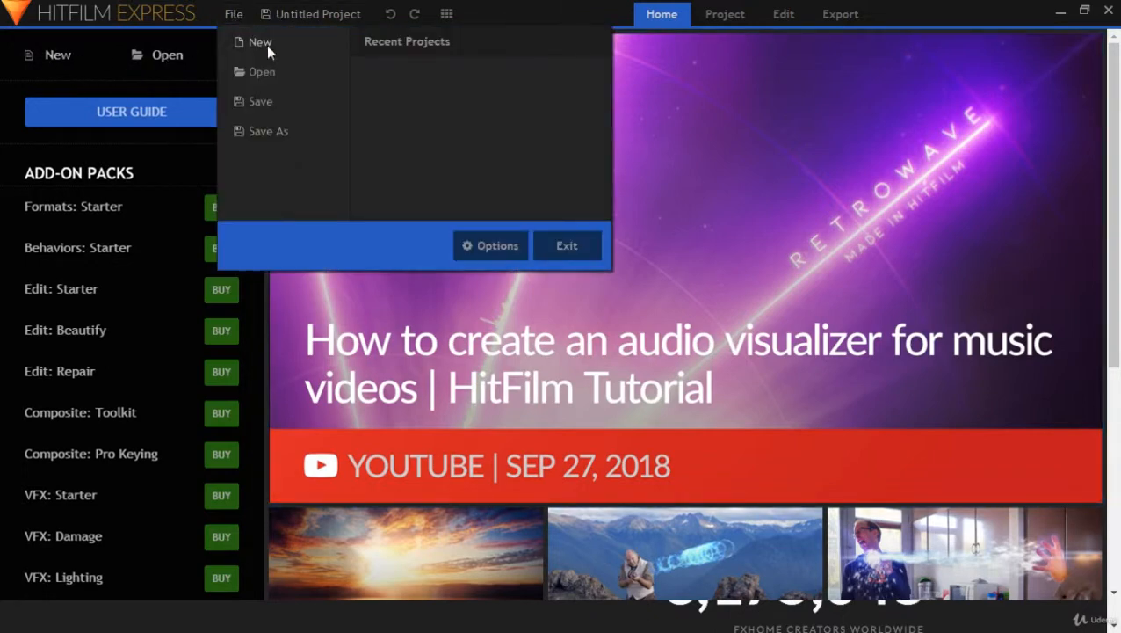
pyautogui.click(235, 16)
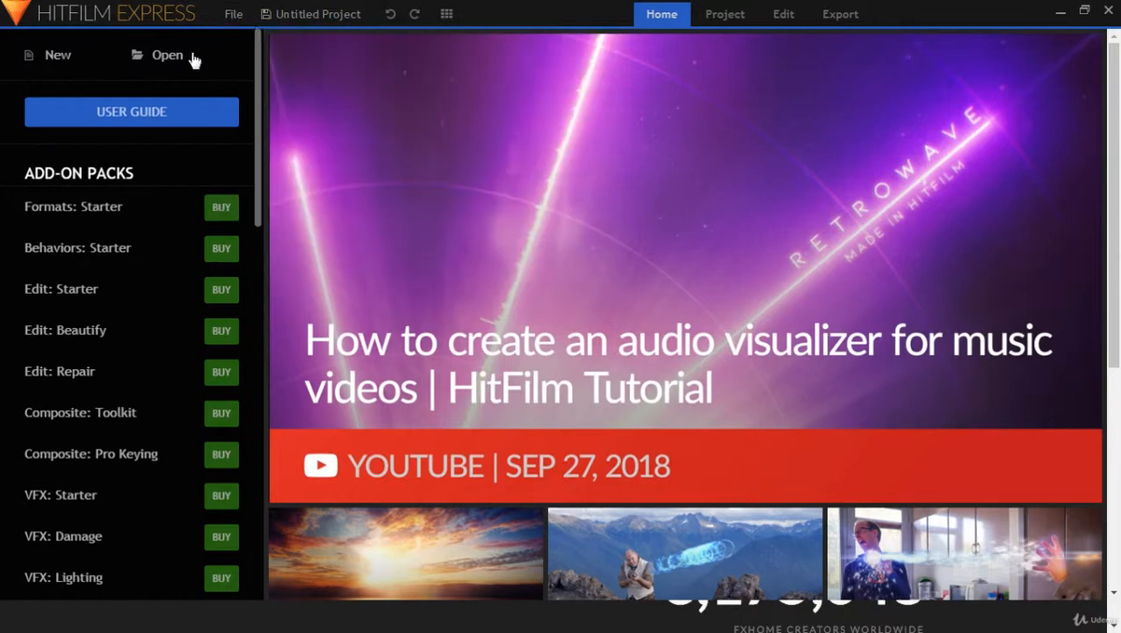
pyautogui.click(58, 56)
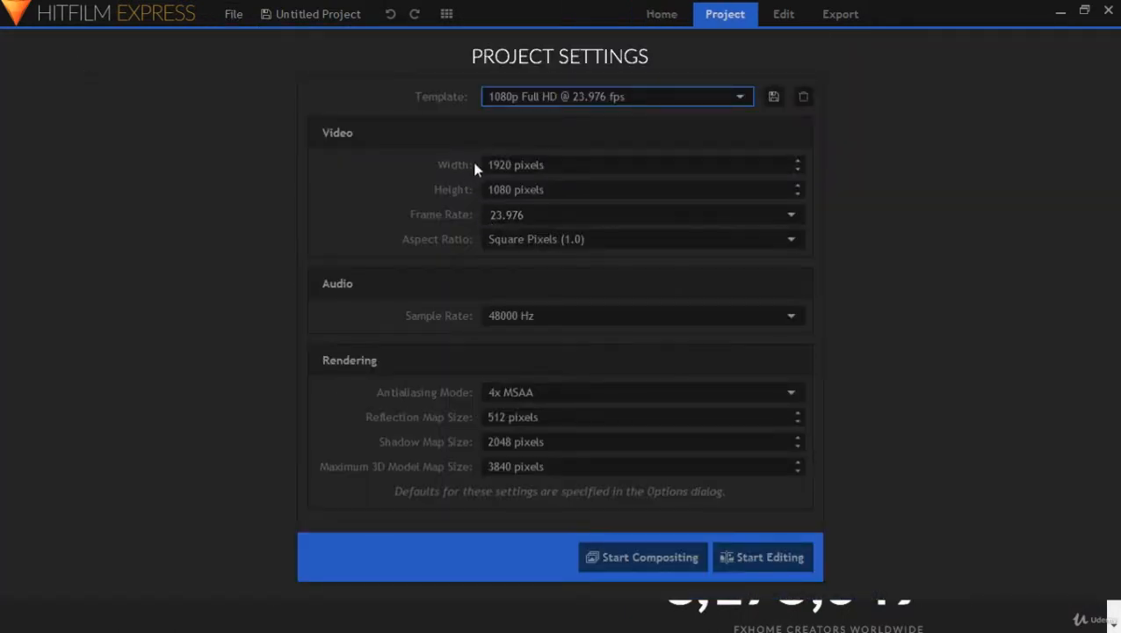
# - Look through the available project templates and their resolutions and frame rates, leaving the current template selected
pyautogui.click(541, 98)
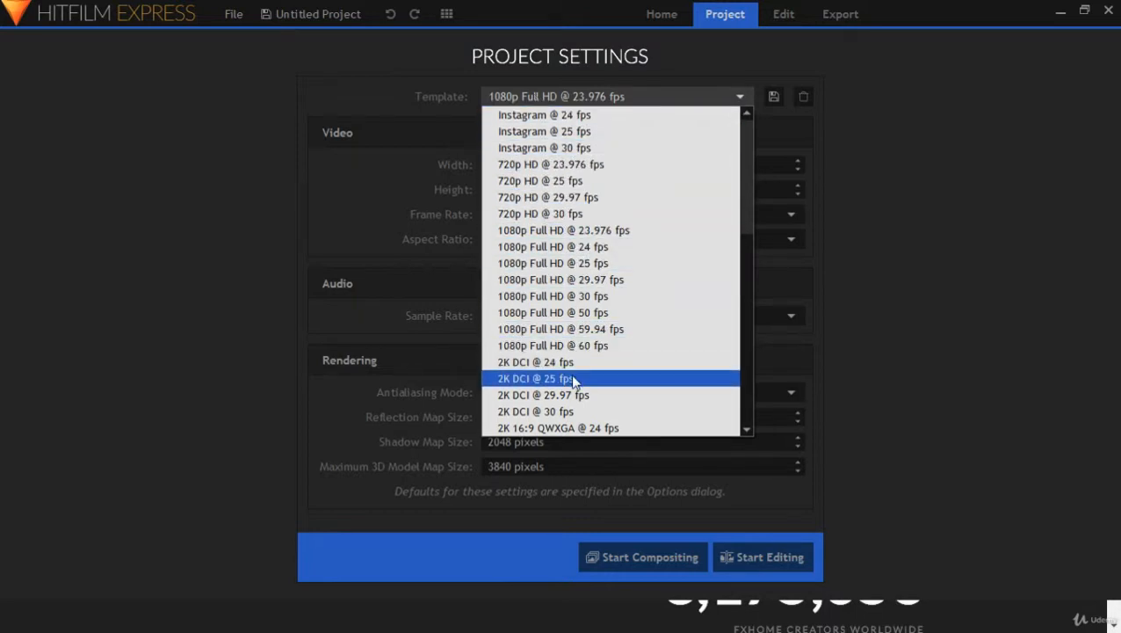
pyautogui.scroll(-4, 576, 404)
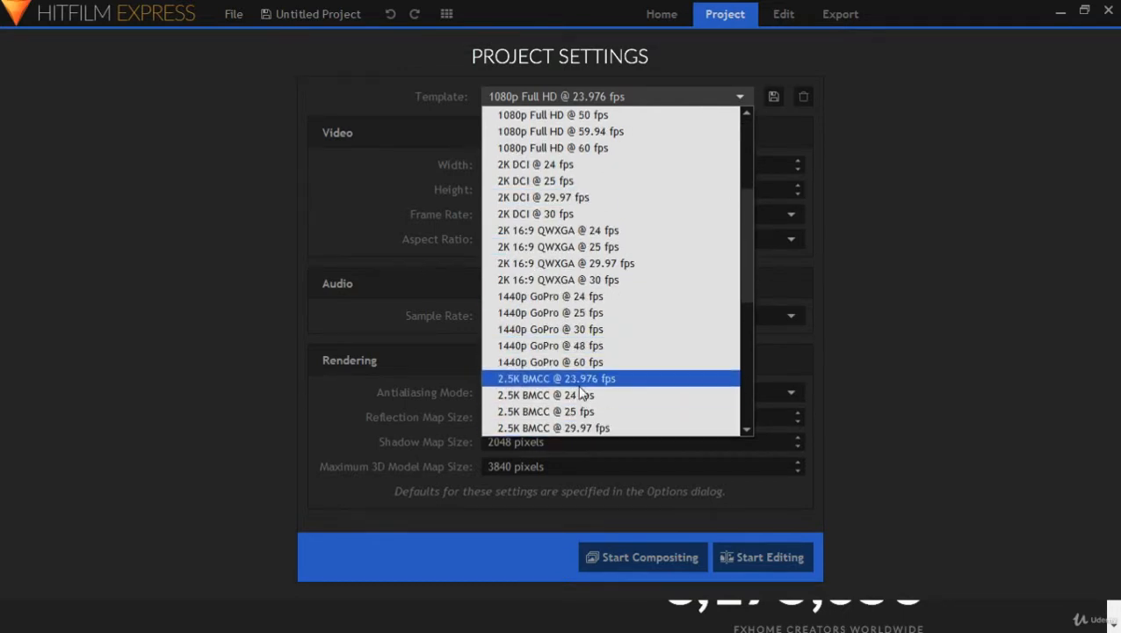
pyautogui.scroll(3, 580, 396)
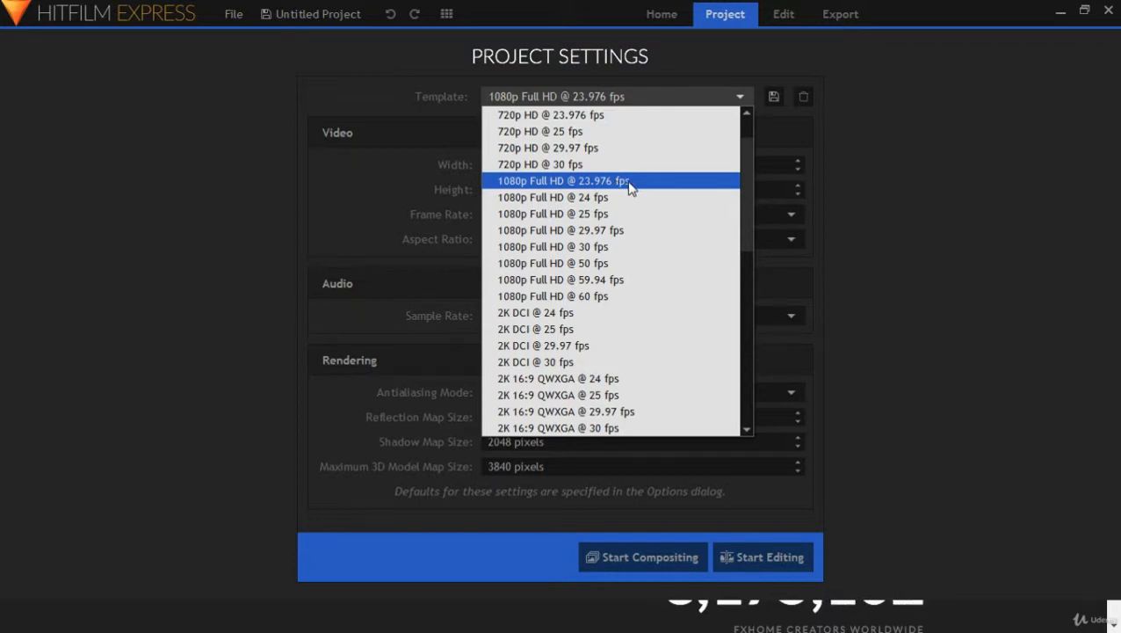
pyautogui.press('Down')
pyautogui.press('Down')
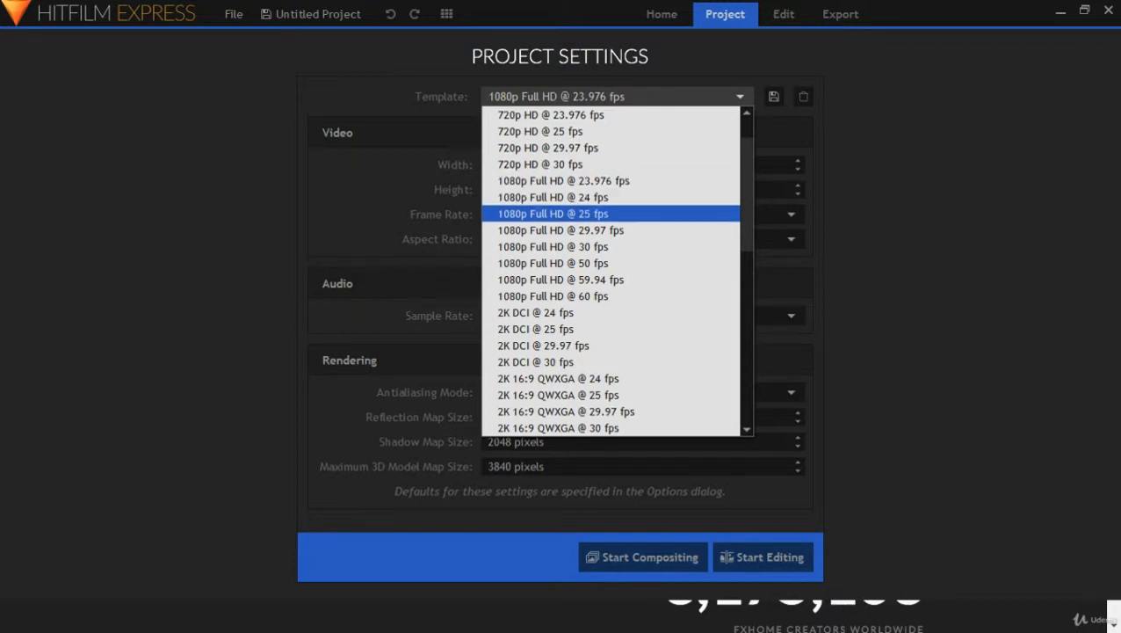
pyautogui.press('Escape')
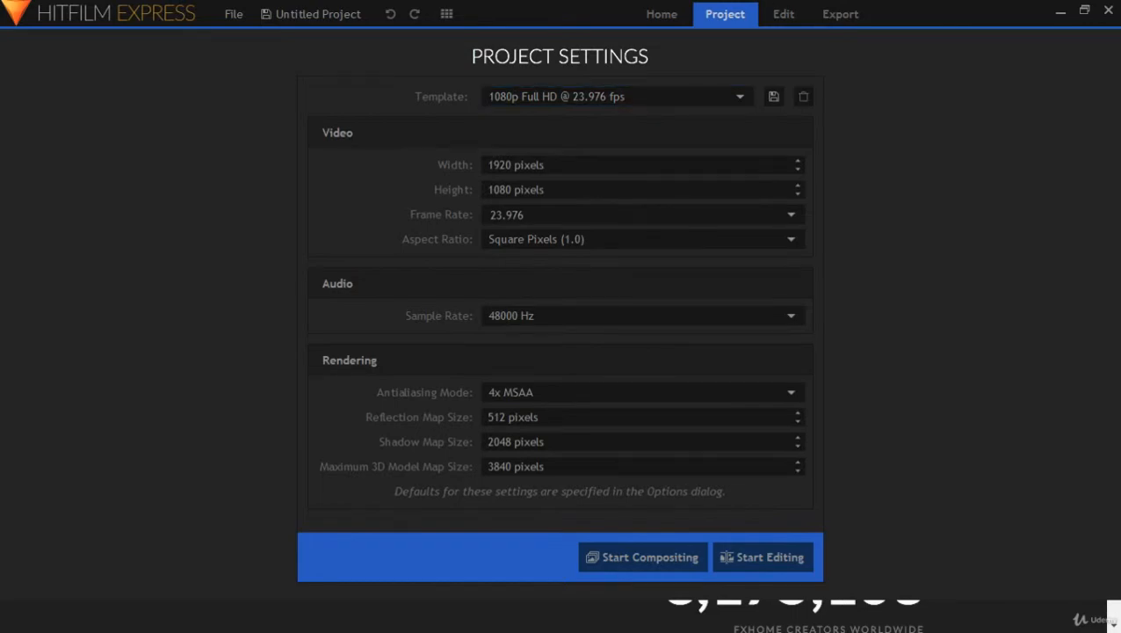
# - Switch to Windows Explorer, check the frame size and frame rate in the details of Iphone full.wmv, and return to HitFilm Express
pyautogui.moveTo(1120, 9); pyautogui.dragTo(951, 11)
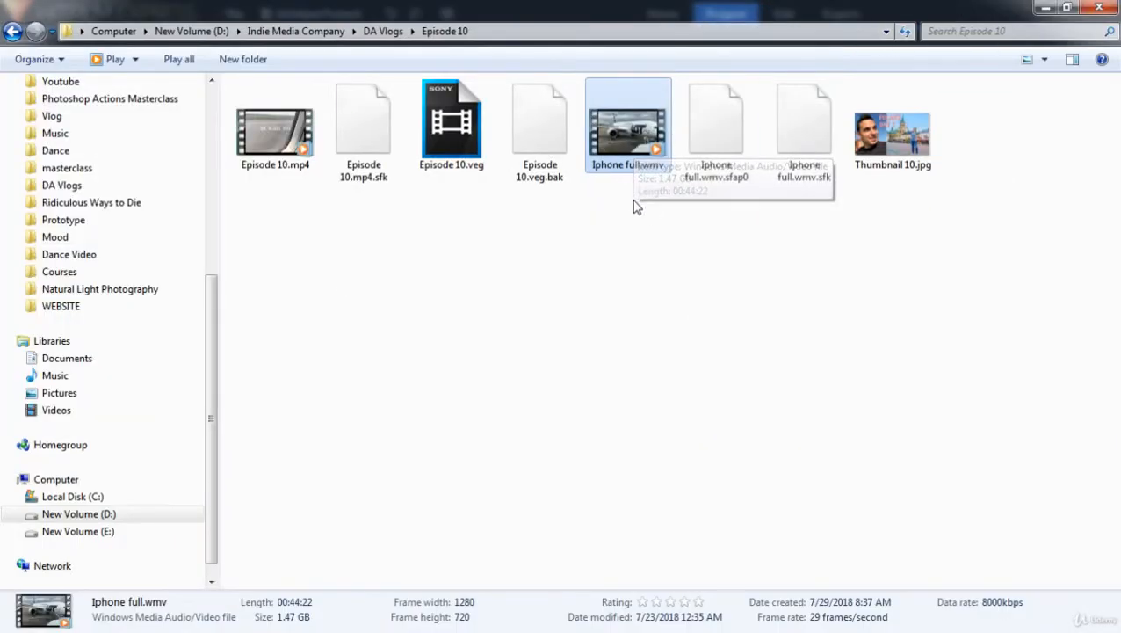
pyautogui.rightClick(629, 155)
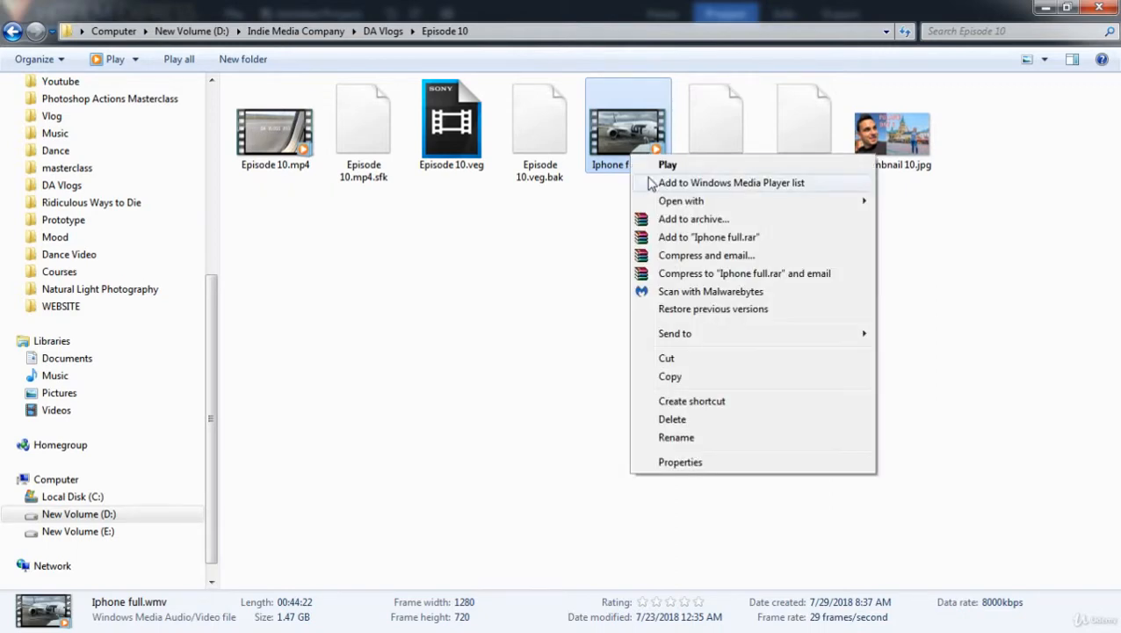
pyautogui.click(678, 461)
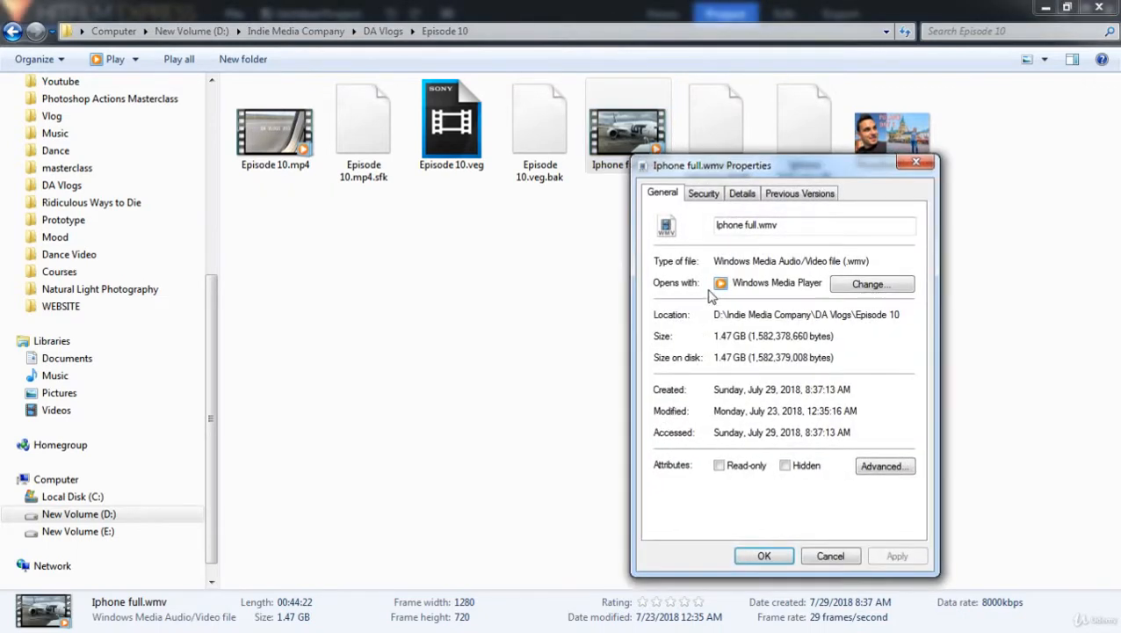
pyautogui.click(742, 195)
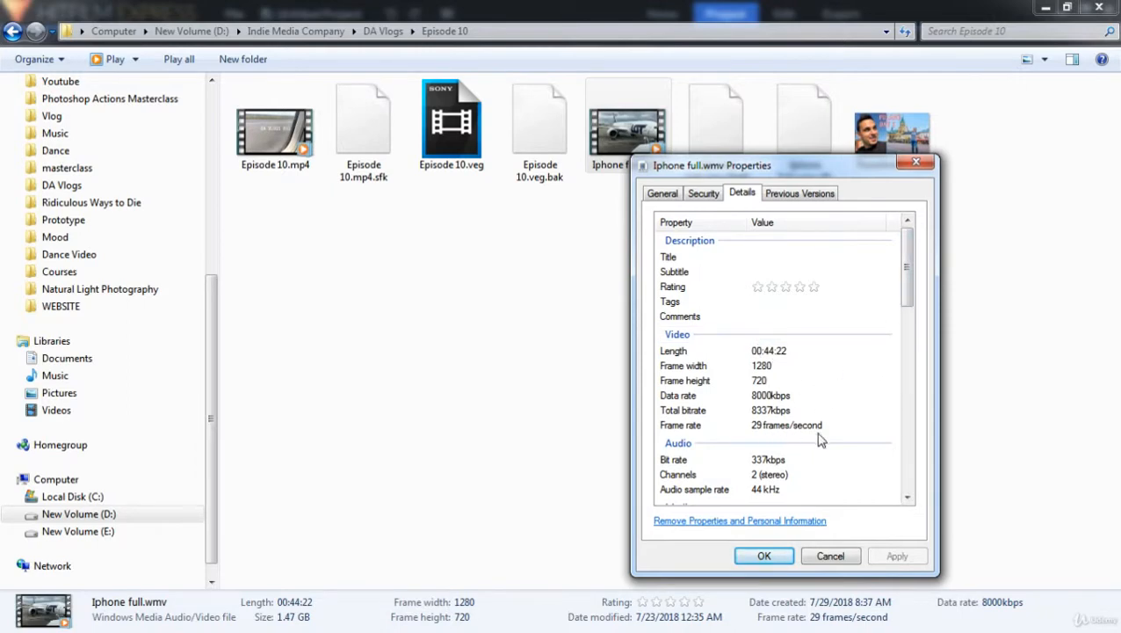
pyautogui.click(826, 561)
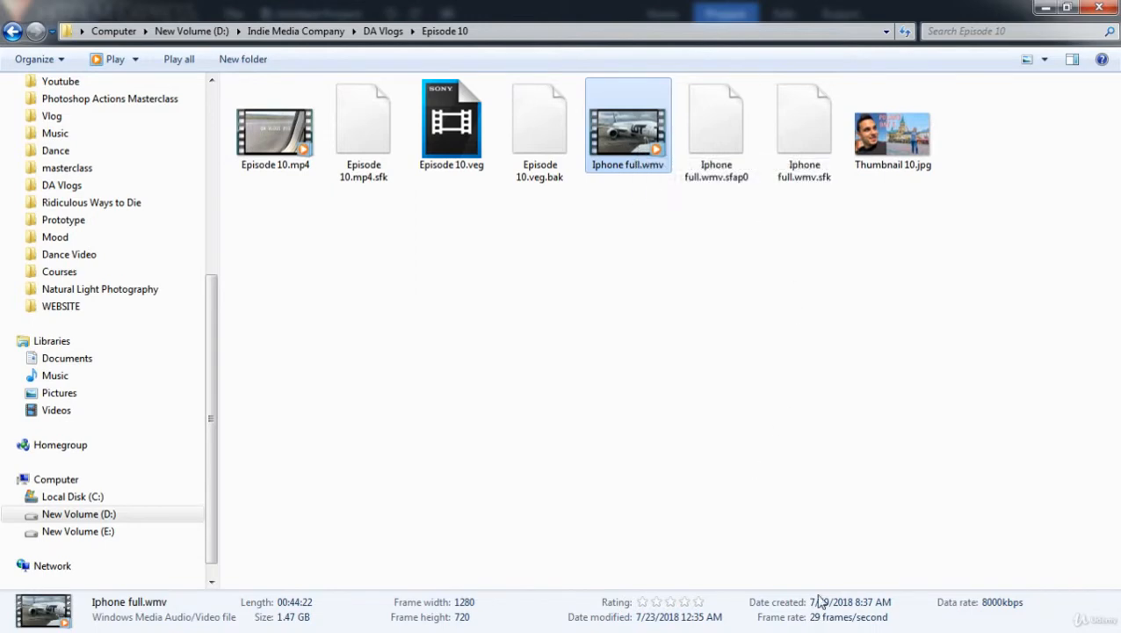
pyautogui.doubleClick(722, 23)
pyautogui.moveTo(720, 20); pyautogui.dragTo(0, 53)
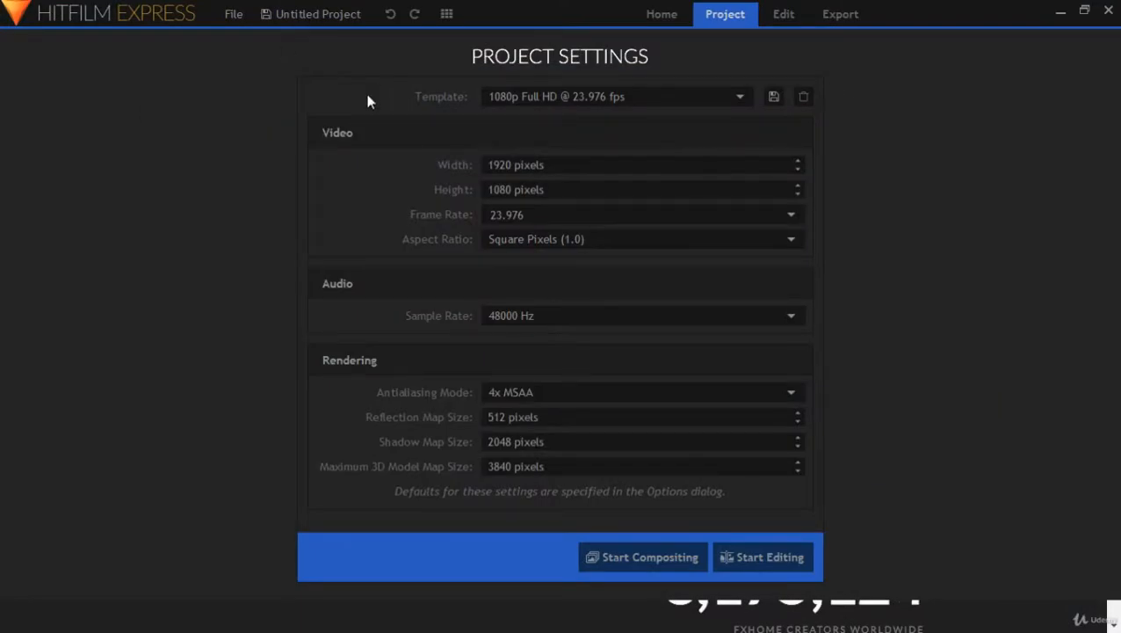
pyautogui.click(511, 221)
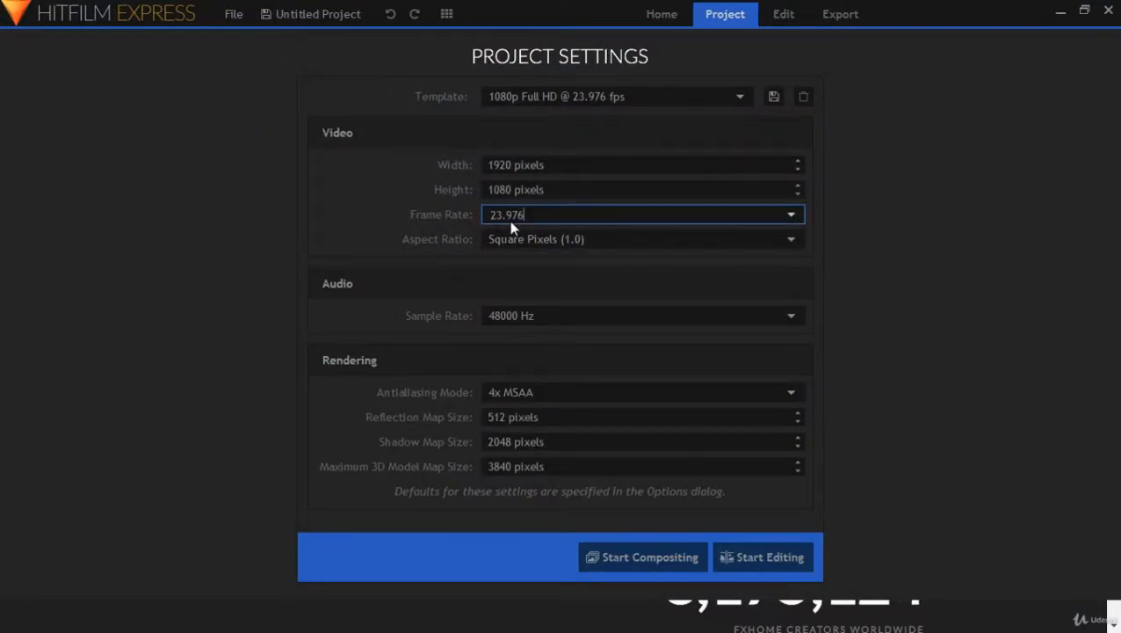
pyautogui.click(792, 214)
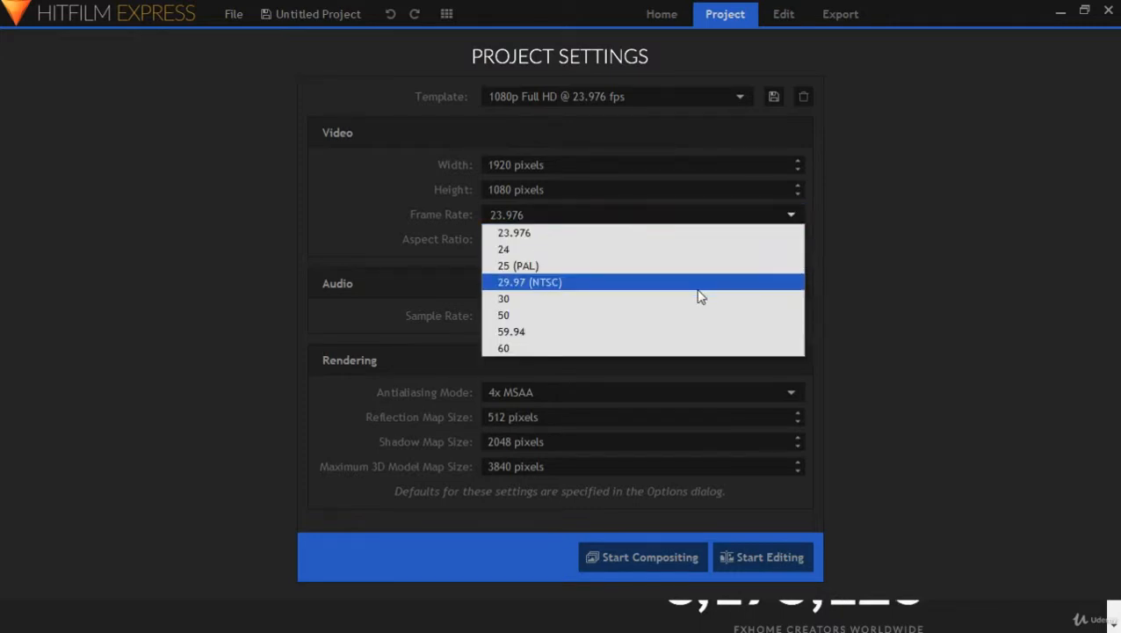
pyautogui.click(790, 214)
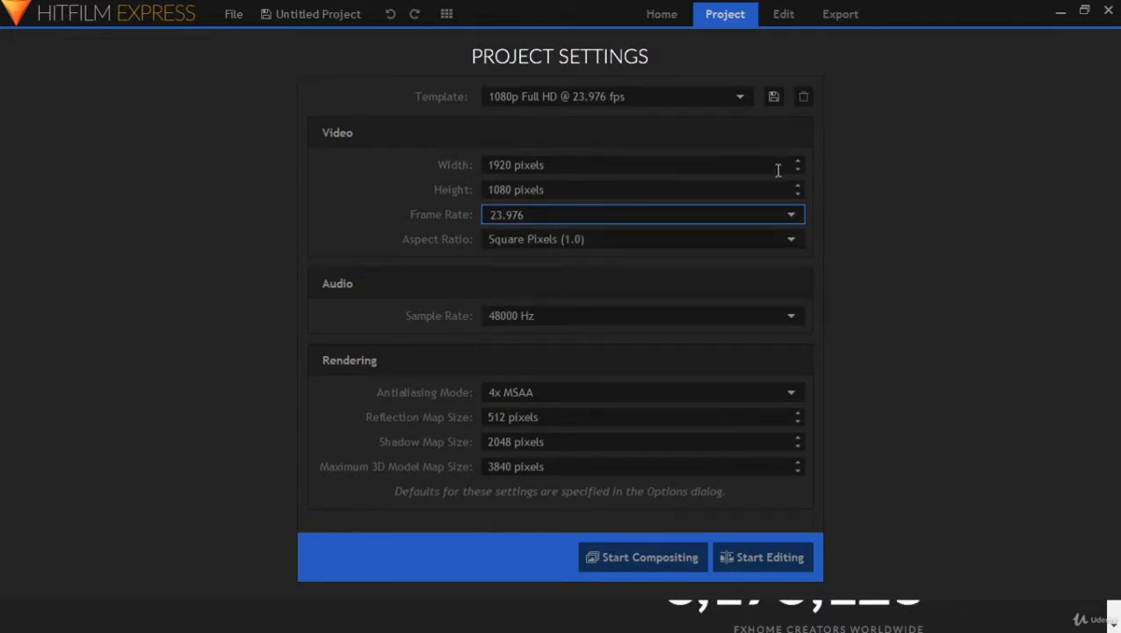
# - Apply the 1080p Full HD @ 29.97 fps template and start editing the project with these settings
pyautogui.click(741, 97)
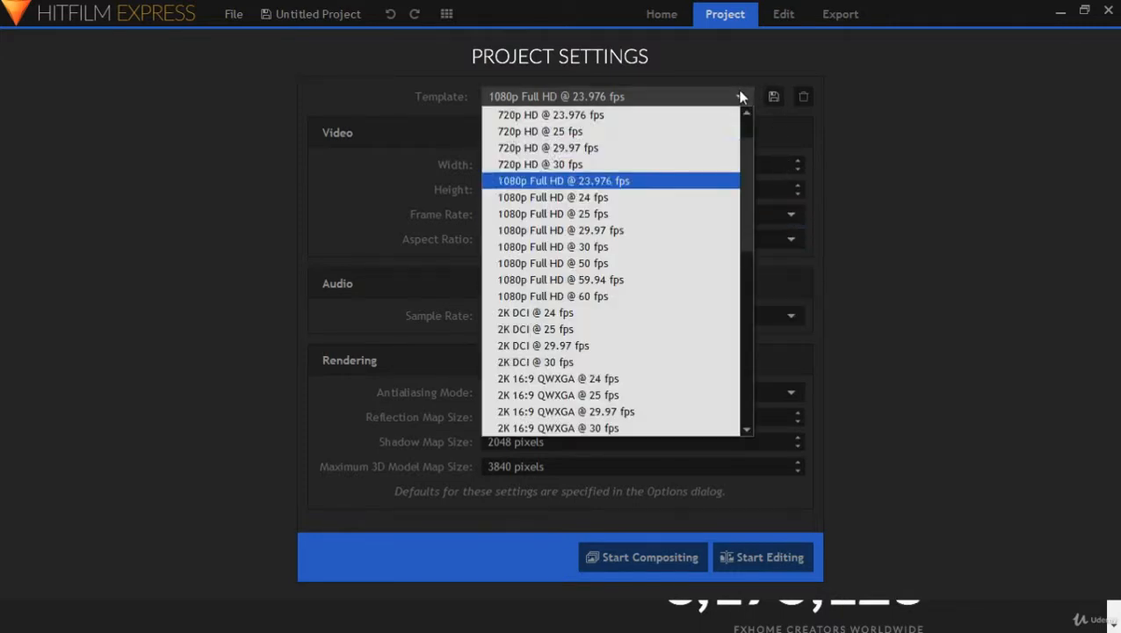
pyautogui.click(662, 230)
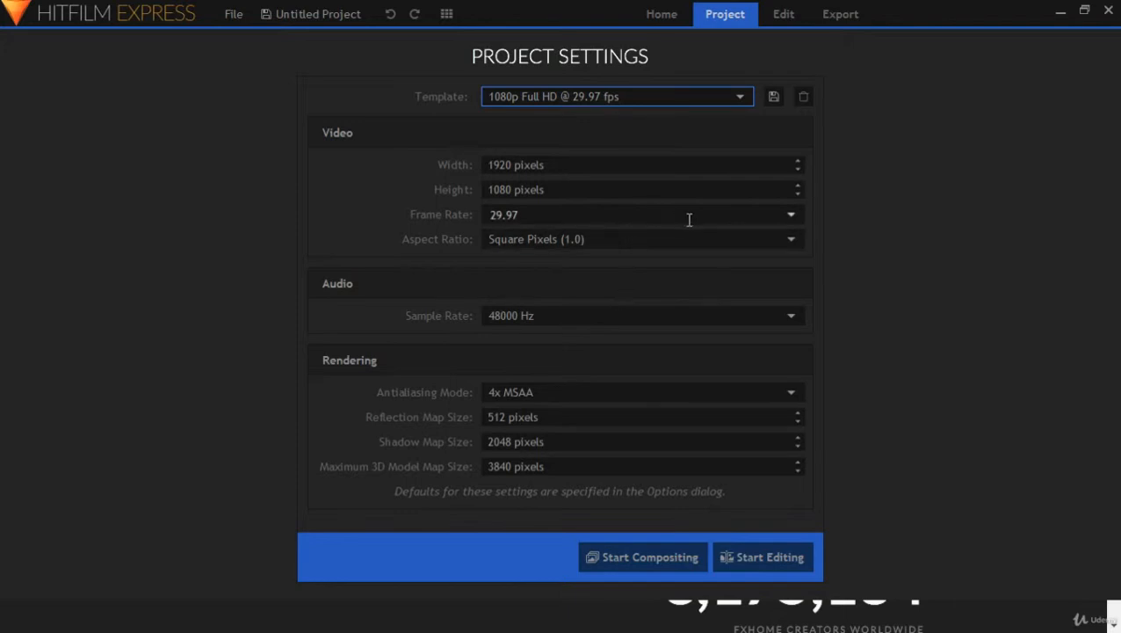
pyautogui.click(792, 215)
pyautogui.click(793, 215)
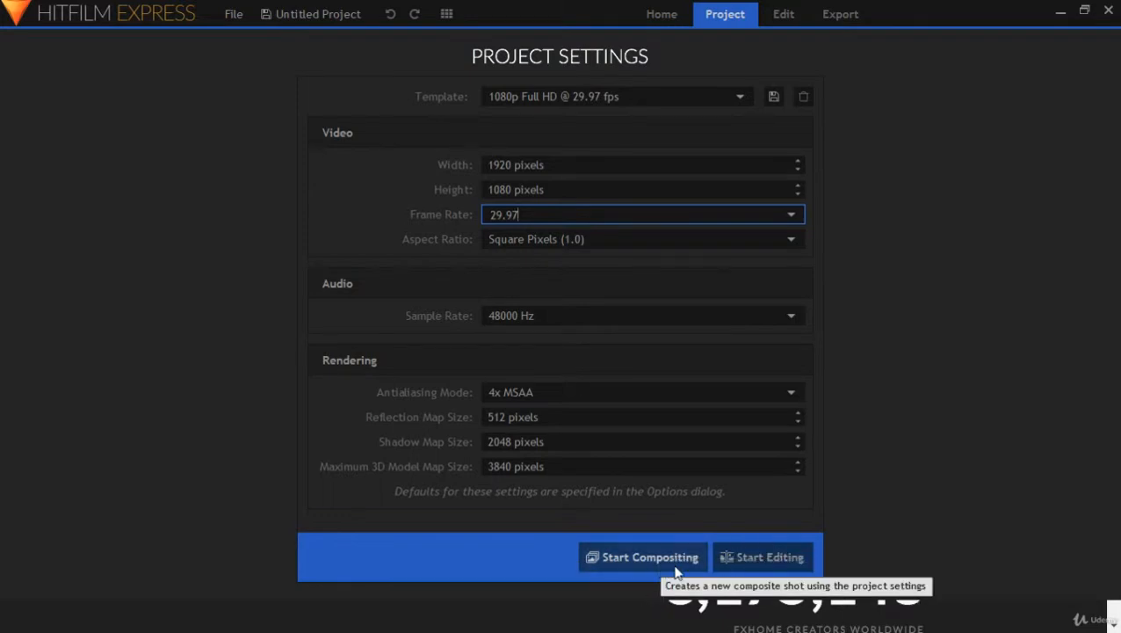
pyautogui.click(750, 557)
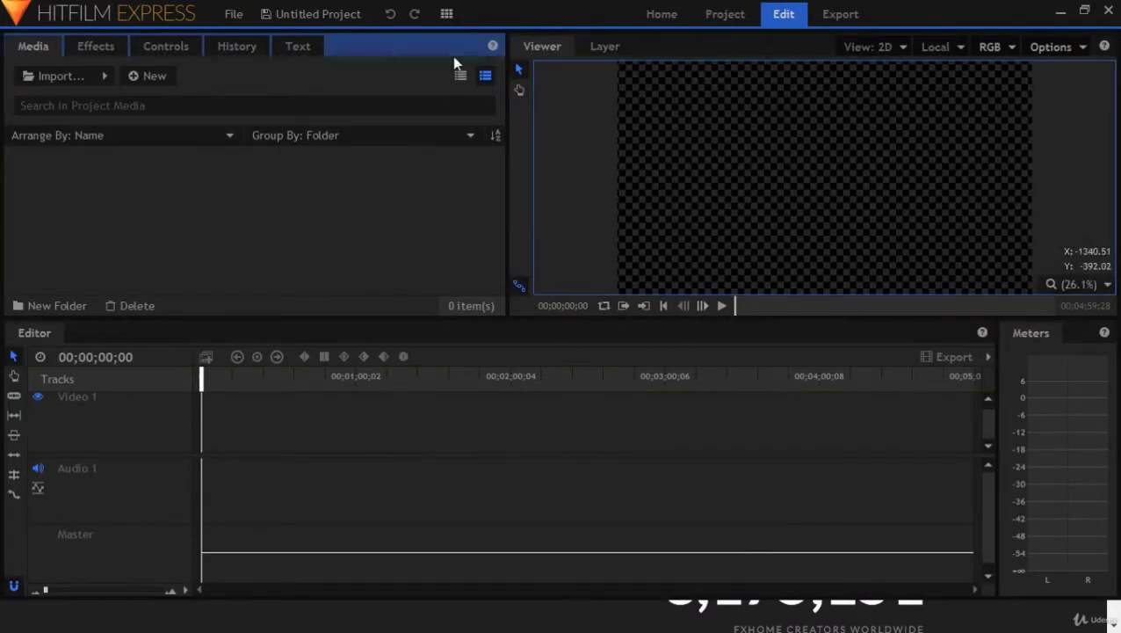
# - Reset the editing workspace to its default panel layout
pyautogui.click(447, 14)
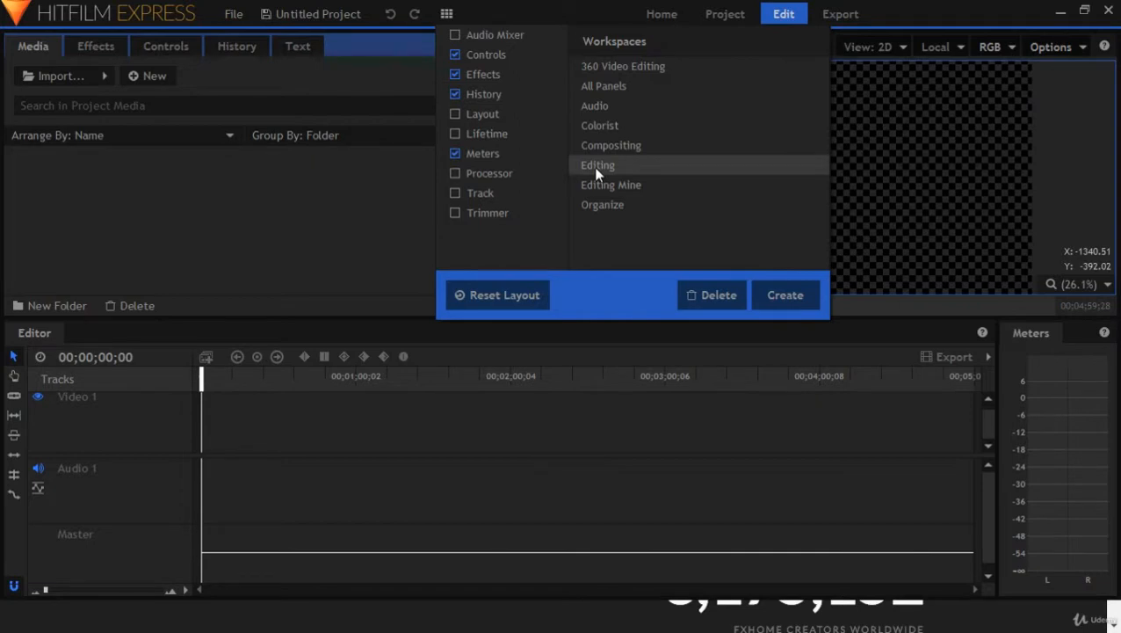
pyautogui.click(502, 294)
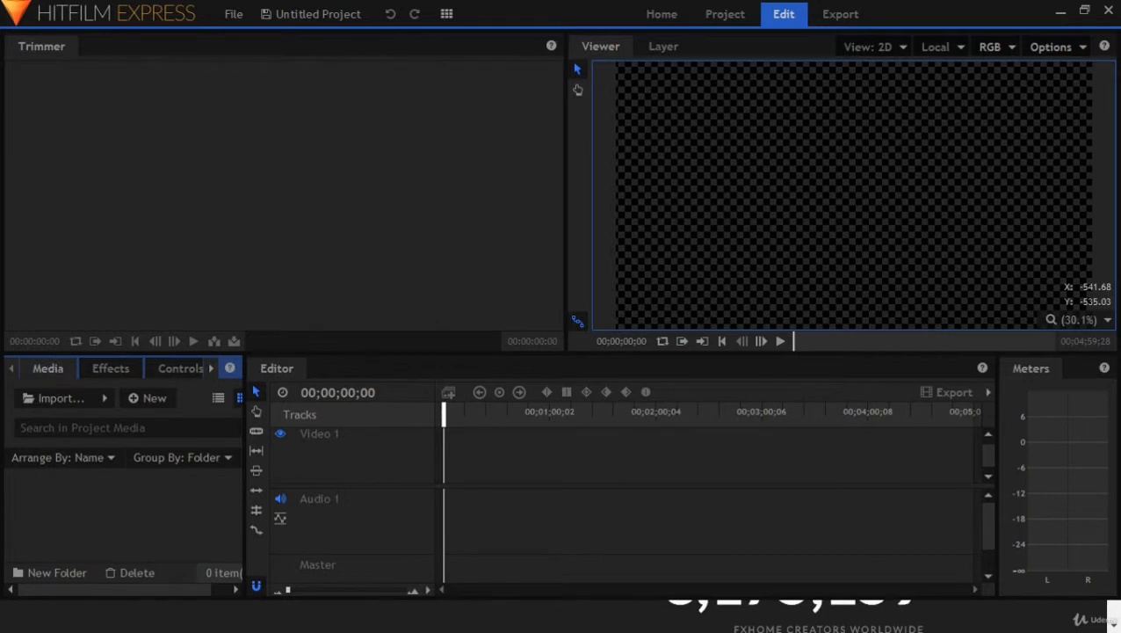
# - Import Iphone full.wmv into the project media and re-maximize the editor window to fill the screen
pyautogui.moveTo(195, 393); pyautogui.dragTo(128, 514)
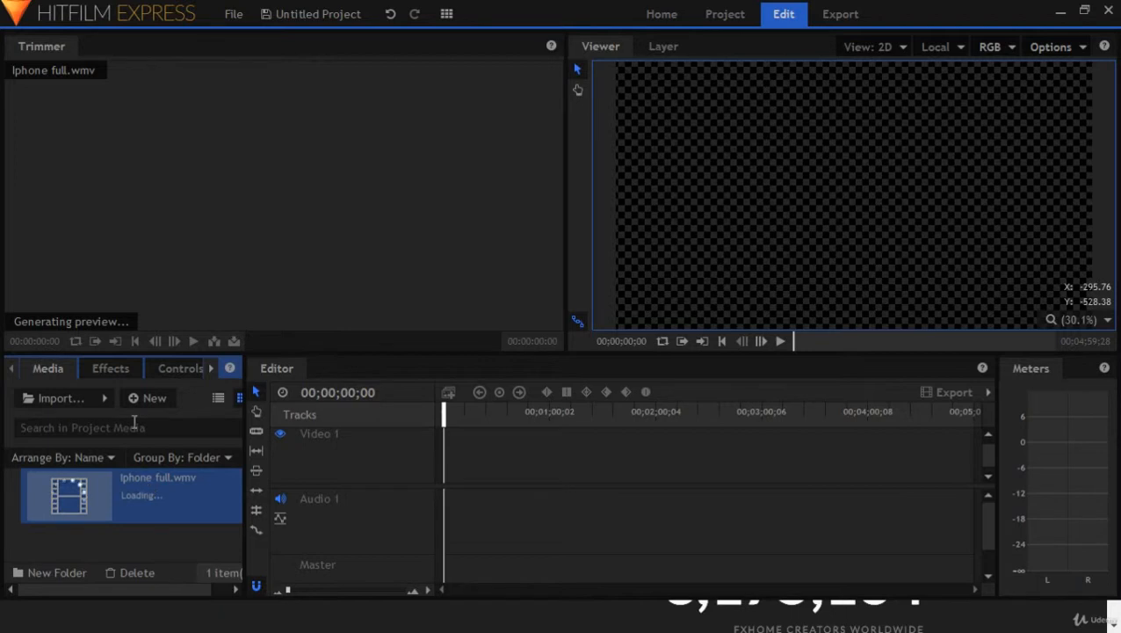
pyautogui.moveTo(152, 303)
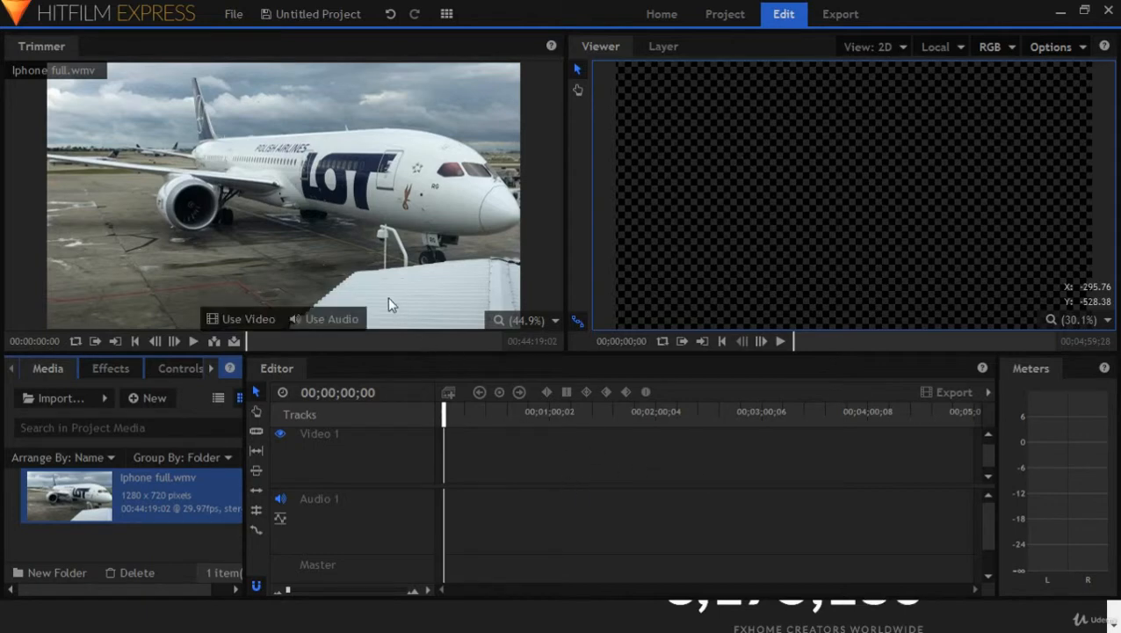
pyautogui.moveTo(324, 201)
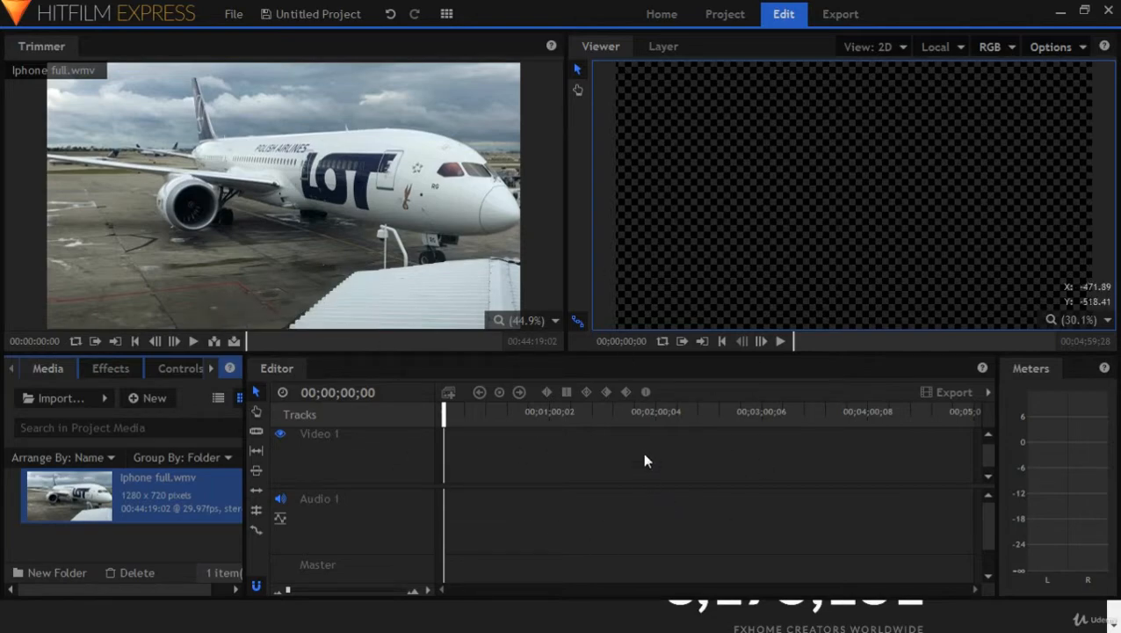
pyautogui.click(1085, 11)
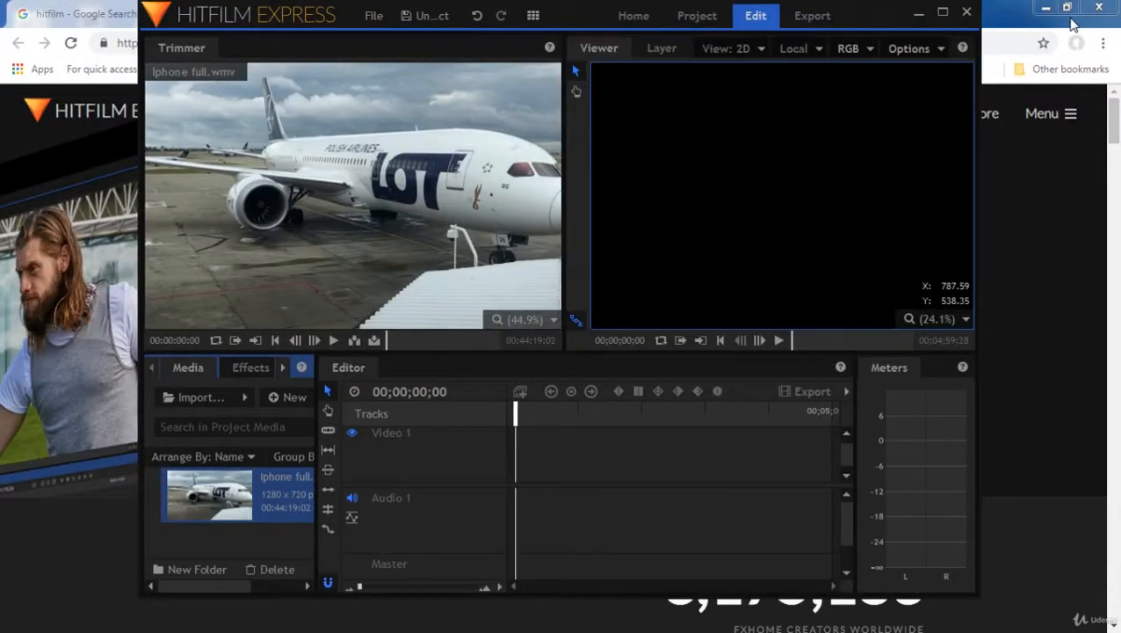
pyautogui.click(947, 16)
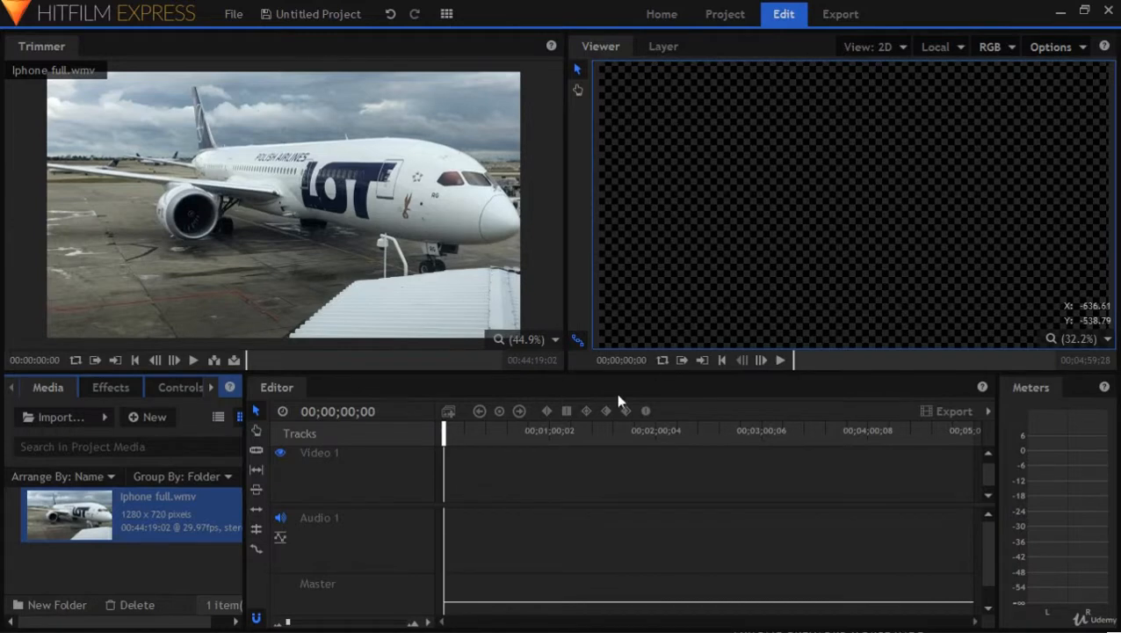
# - Hide the Trimmer panel from the workspace
pyautogui.moveTo(406, 218)
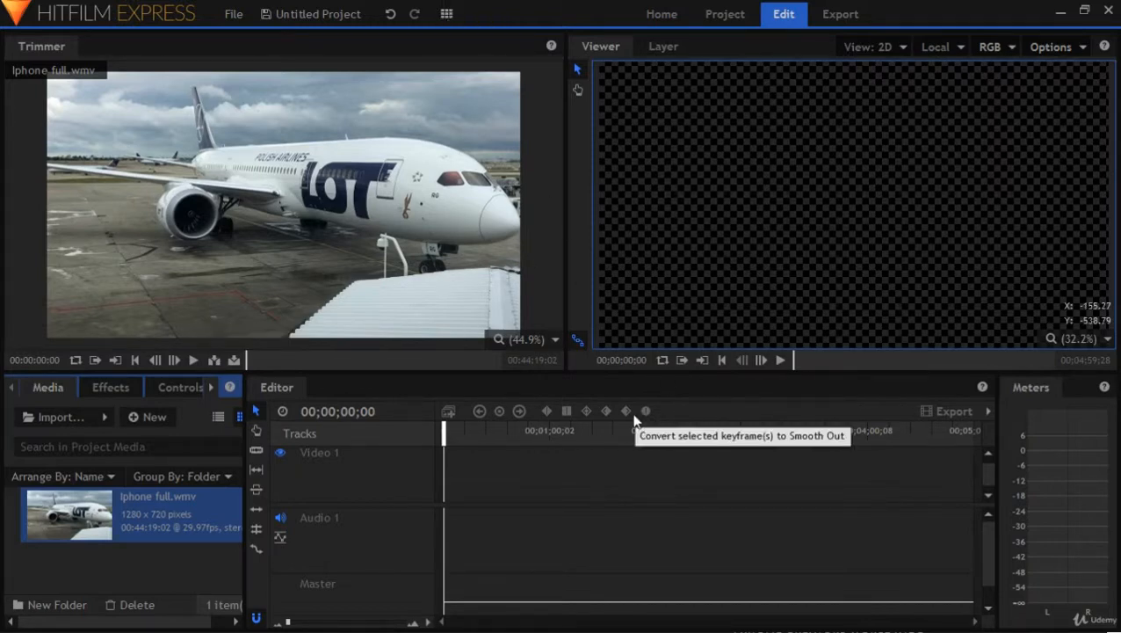
pyautogui.click(447, 15)
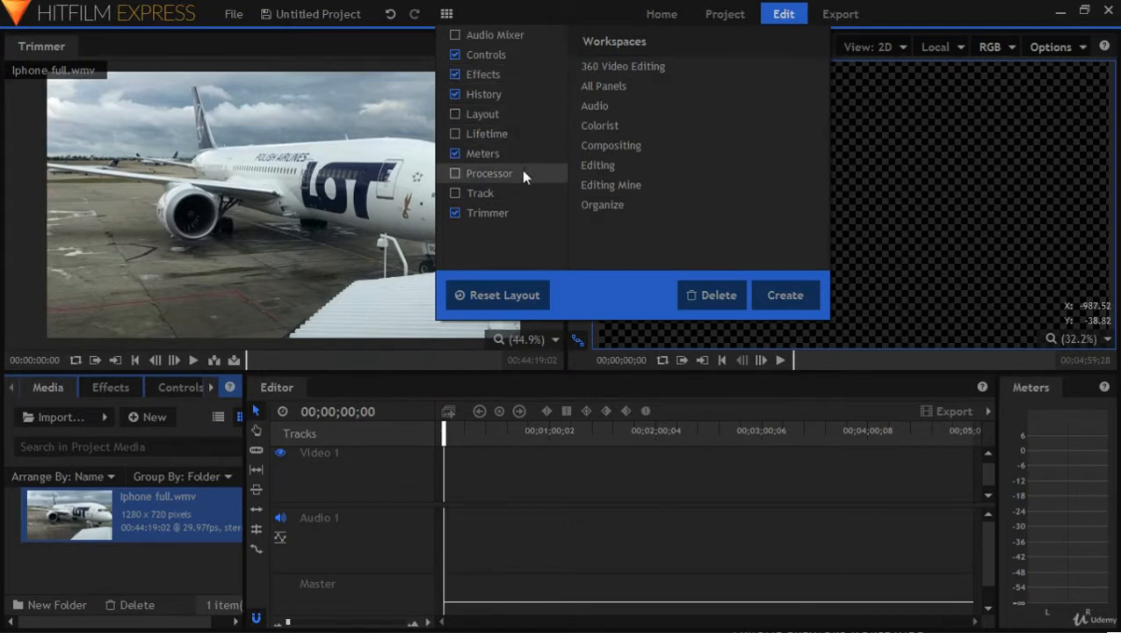
pyautogui.click(485, 213)
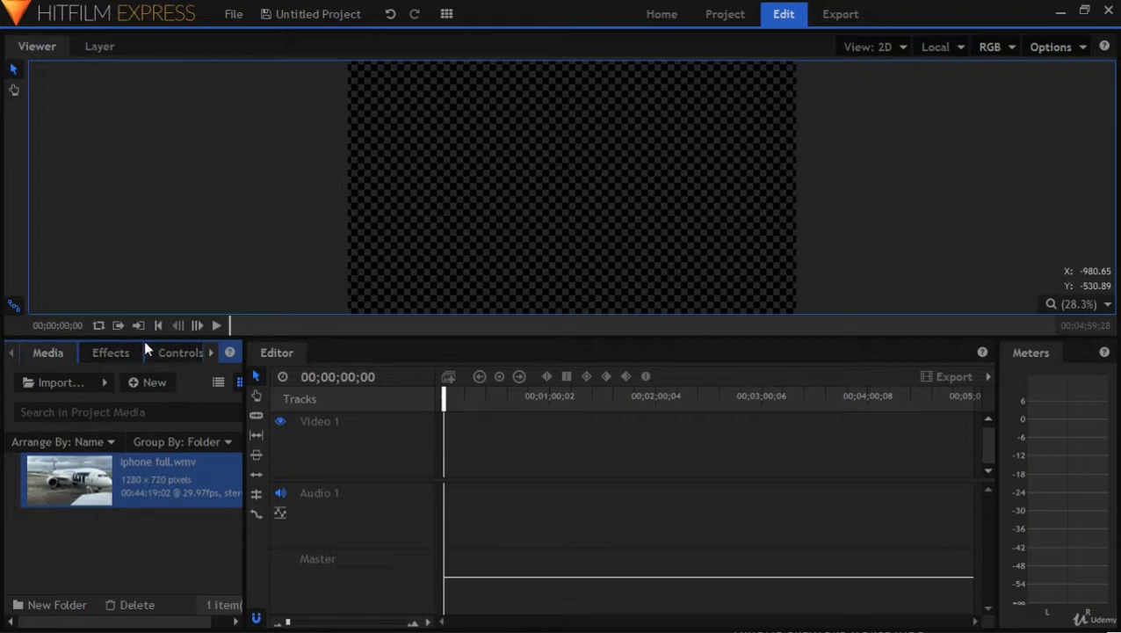
# - Dock the panel group containing Media, Effects and Controls to the left of the Viewer, above the timeline
pyautogui.moveTo(146, 348); pyautogui.dragTo(516, 200)
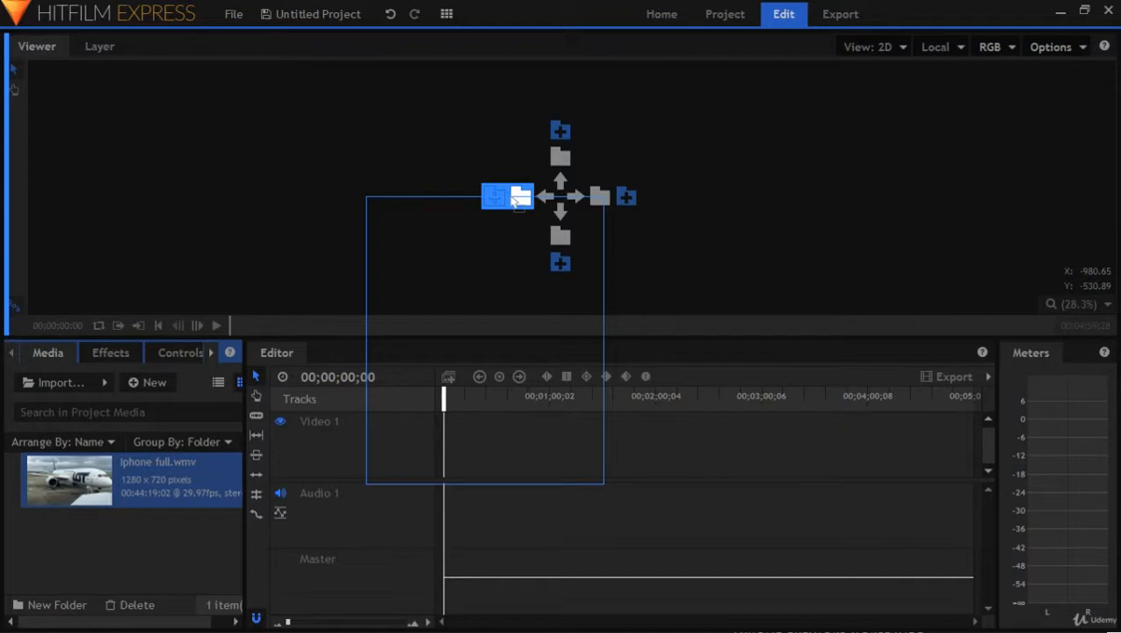
pyautogui.moveTo(514, 200); pyautogui.dragTo(513, 198)
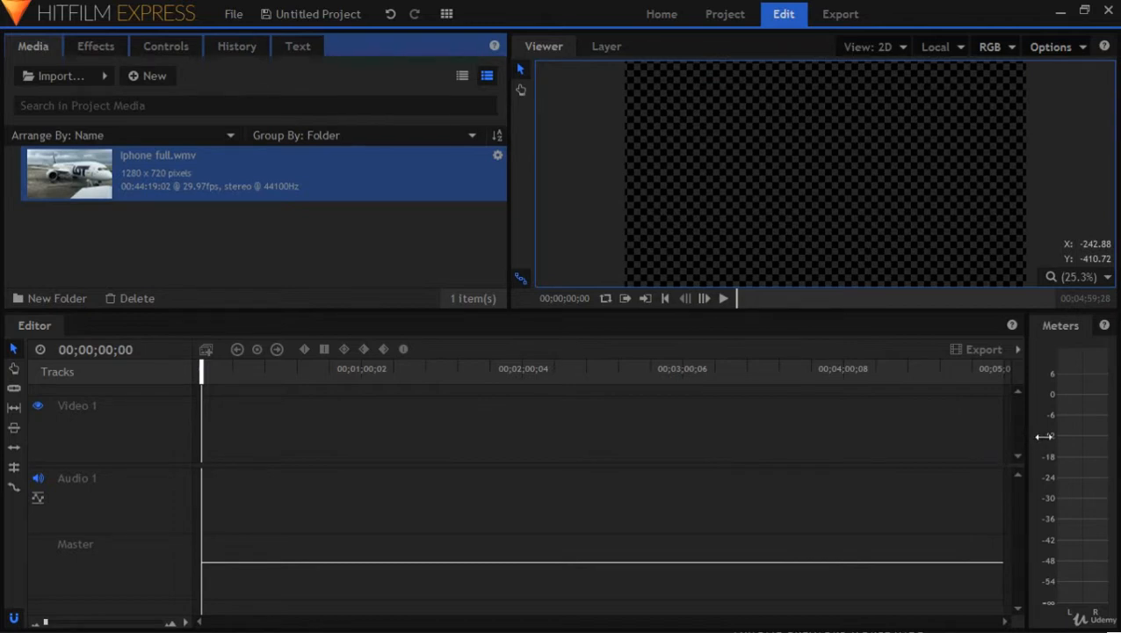
# - Narrow the Meters and Media panels and enlarge the Viewer in width and height at the timeline's expense
pyautogui.moveTo(1024, 433); pyautogui.dragTo(1056, 433)
pyautogui.moveTo(509, 214); pyautogui.dragTo(455, 237)
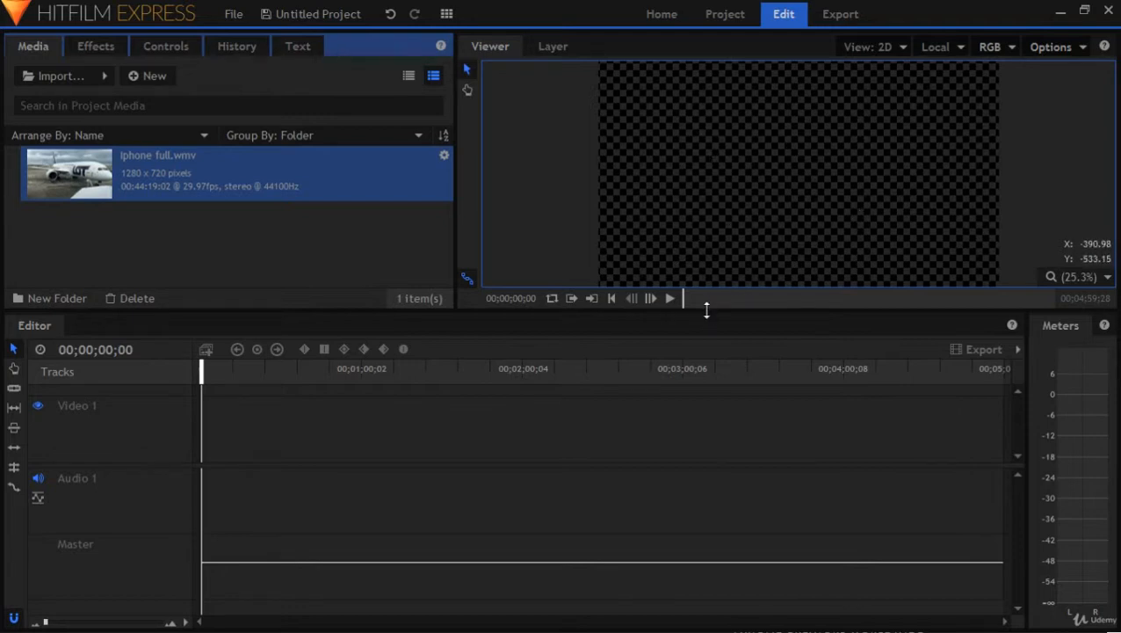
pyautogui.moveTo(709, 310); pyautogui.dragTo(704, 415)
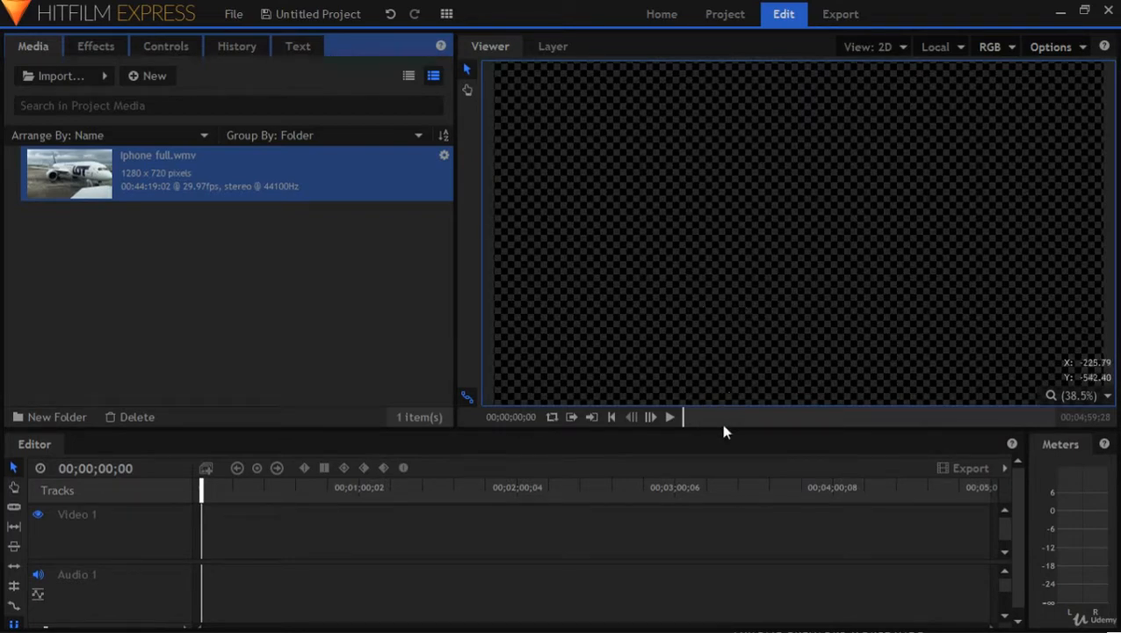
# - Shift the divider between the Viewer and the timeline so the Viewer and Media panels get shorter and the timeline gets taller
pyautogui.moveTo(721, 427); pyautogui.dragTo(714, 201)
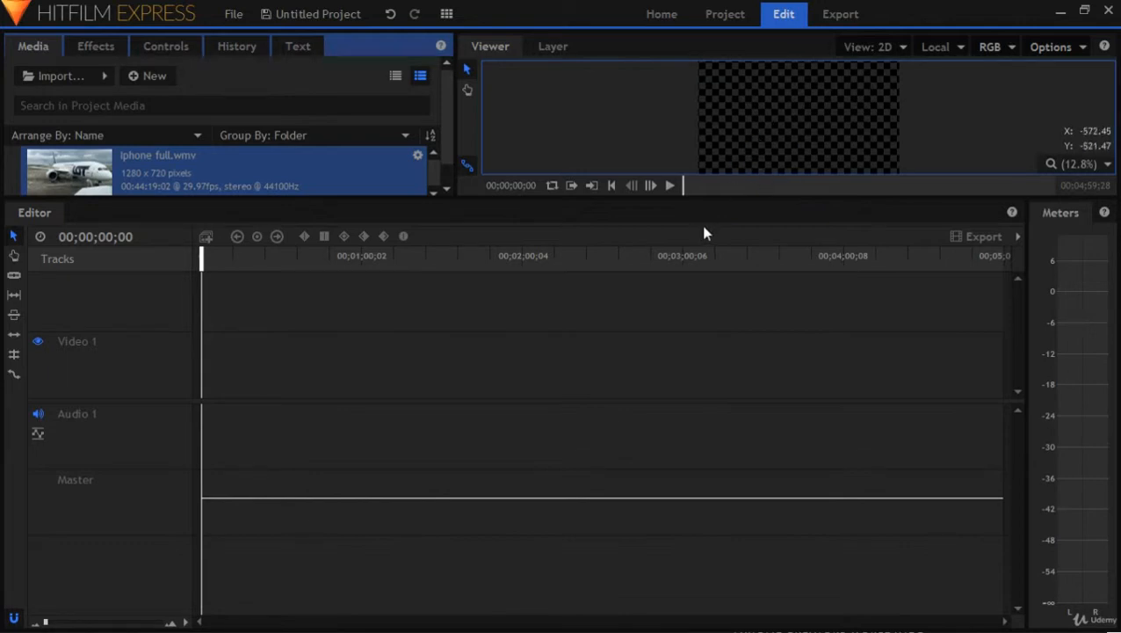
pyautogui.moveTo(712, 201); pyautogui.dragTo(587, 425)
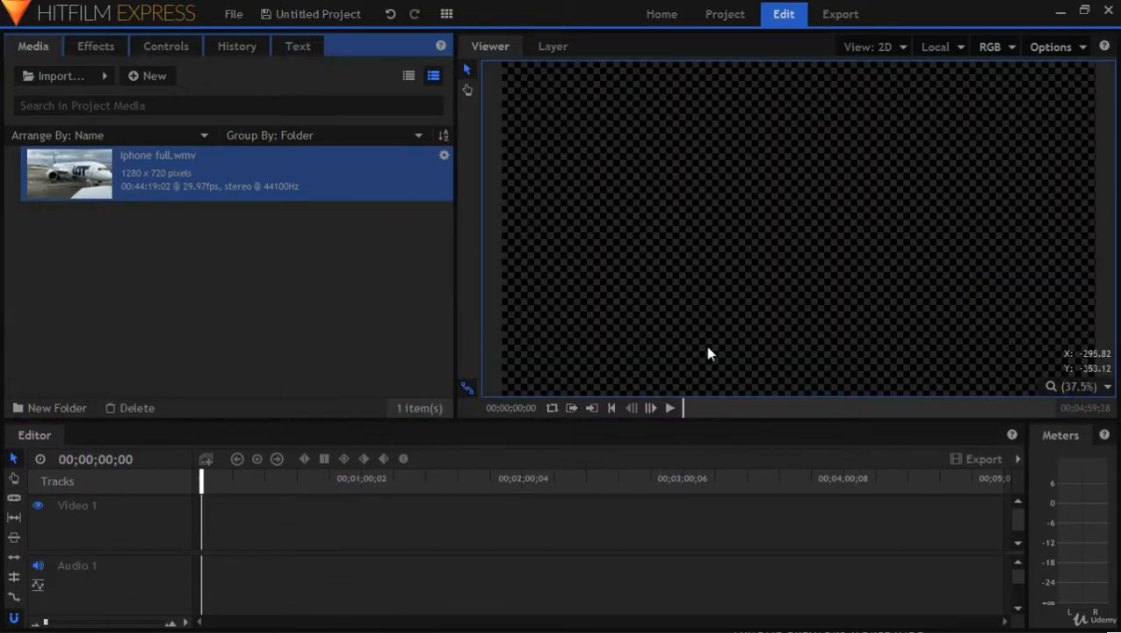
pyautogui.moveTo(750, 421); pyautogui.dragTo(696, 263)
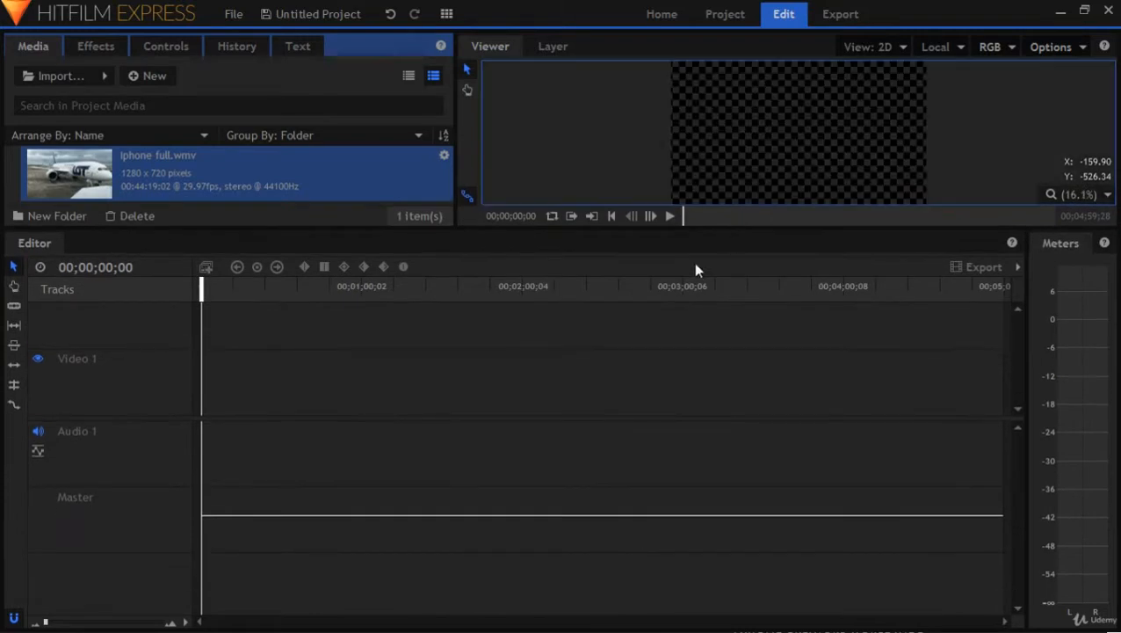
pyautogui.moveTo(663, 227); pyautogui.dragTo(650, 321)
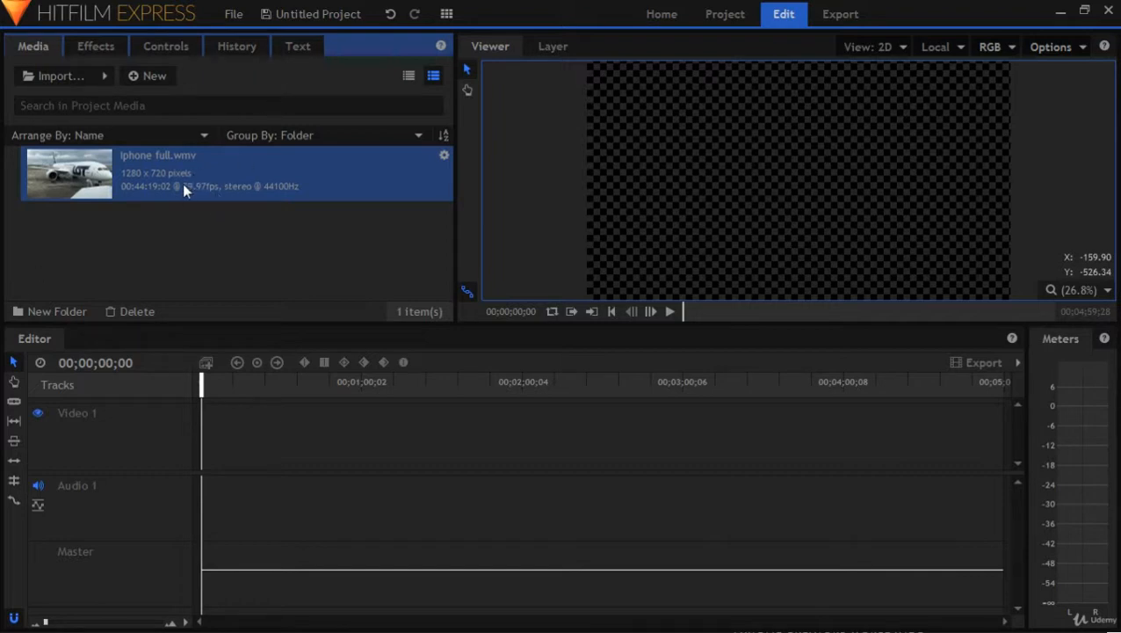
# - Place Iphone full.wmv at the start of the Video 1 and Audio 1 tracks, declining to match the sequence settings to the clip
pyautogui.moveTo(172, 169); pyautogui.dragTo(197, 499)
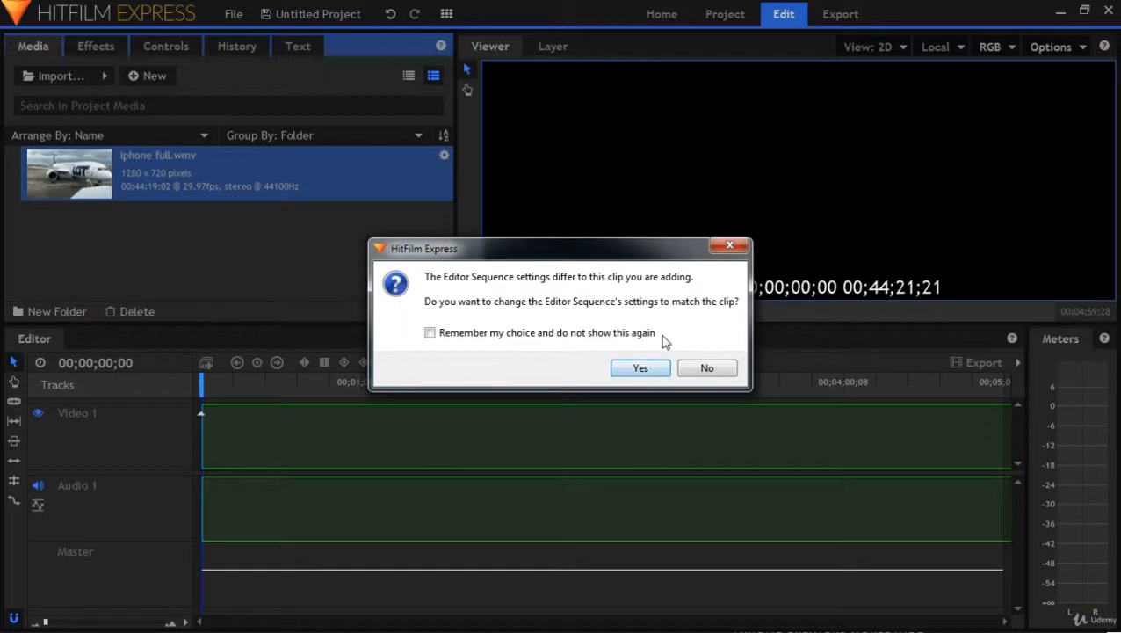
pyautogui.click(704, 370)
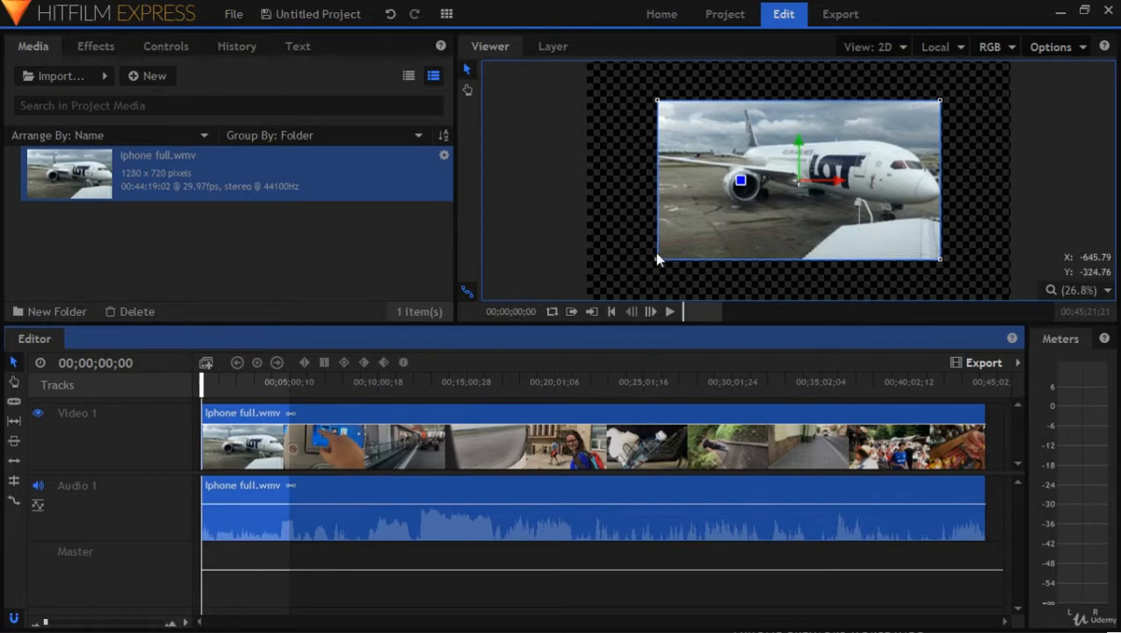
# - Scale the airplane clip up slightly in the Viewer, and apply the Fit To Frame transform to fill the whole frame
pyautogui.moveTo(658, 257)
pyautogui.mouseDown()
pyautogui.moveTo(590, 296)
pyautogui.moveTo(648, 264)
pyautogui.moveTo(638, 264)
pyautogui.mouseUp()
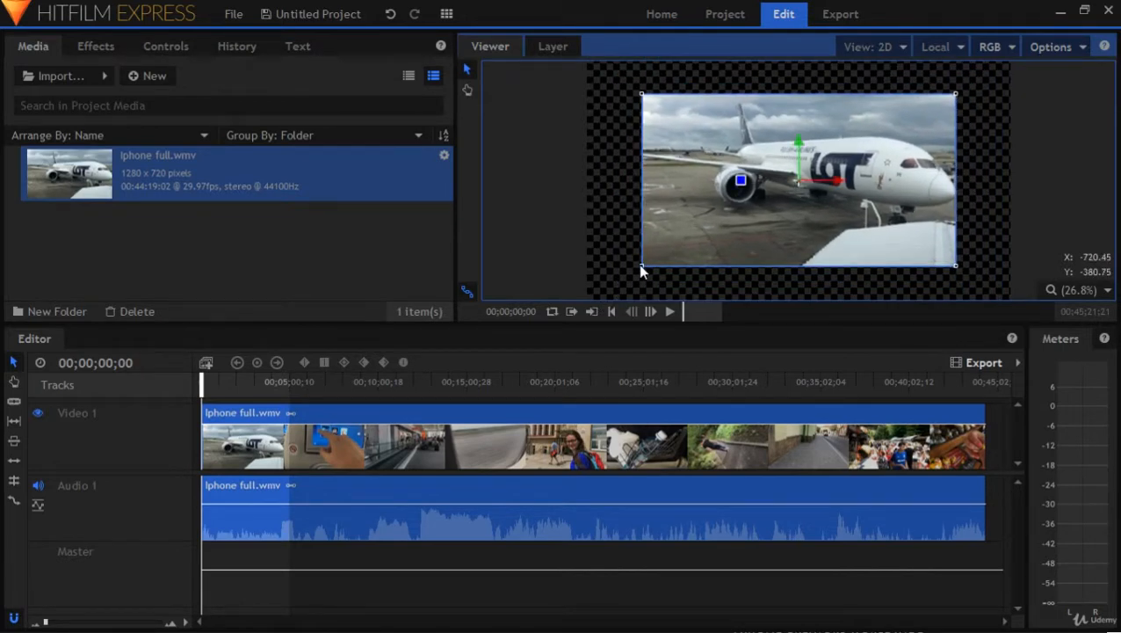
pyautogui.rightClick(320, 454)
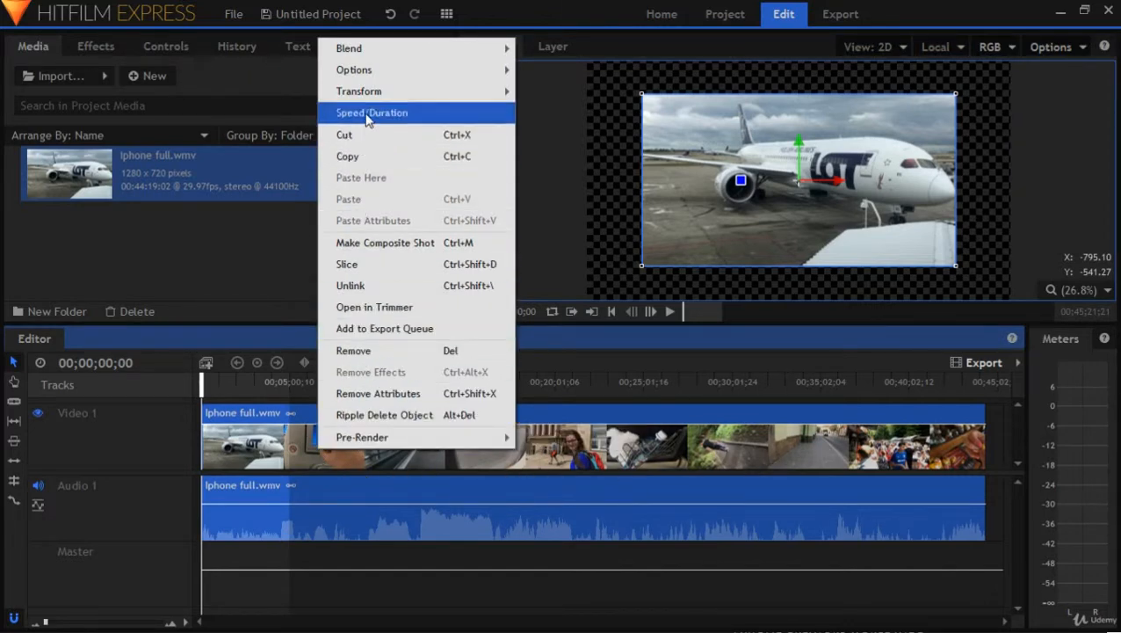
pyautogui.moveTo(370, 95)
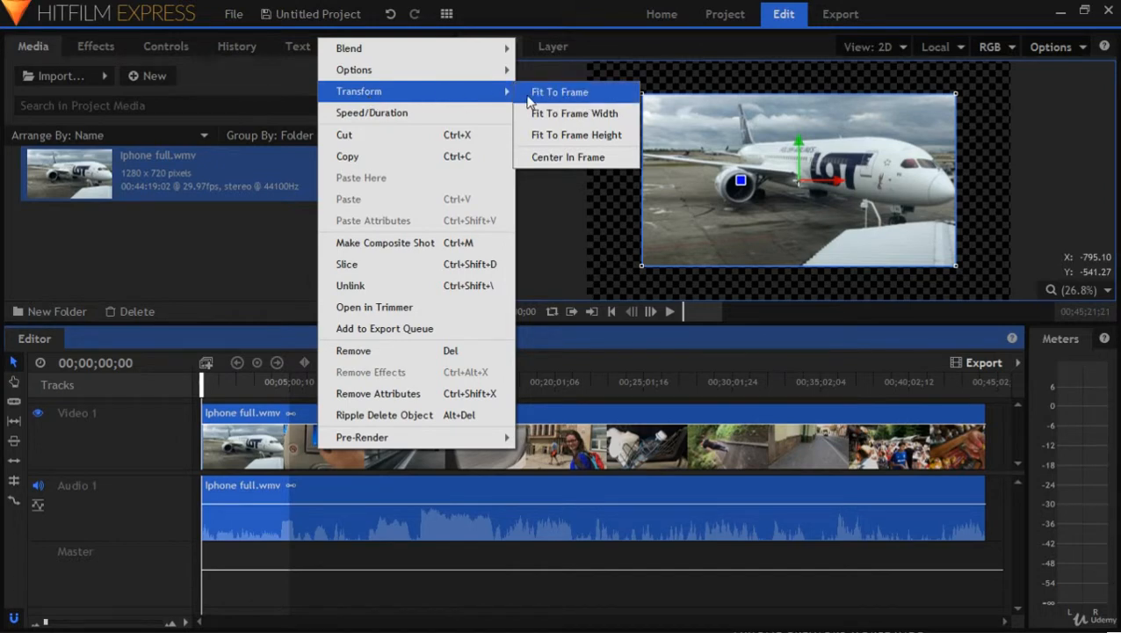
pyautogui.click(531, 93)
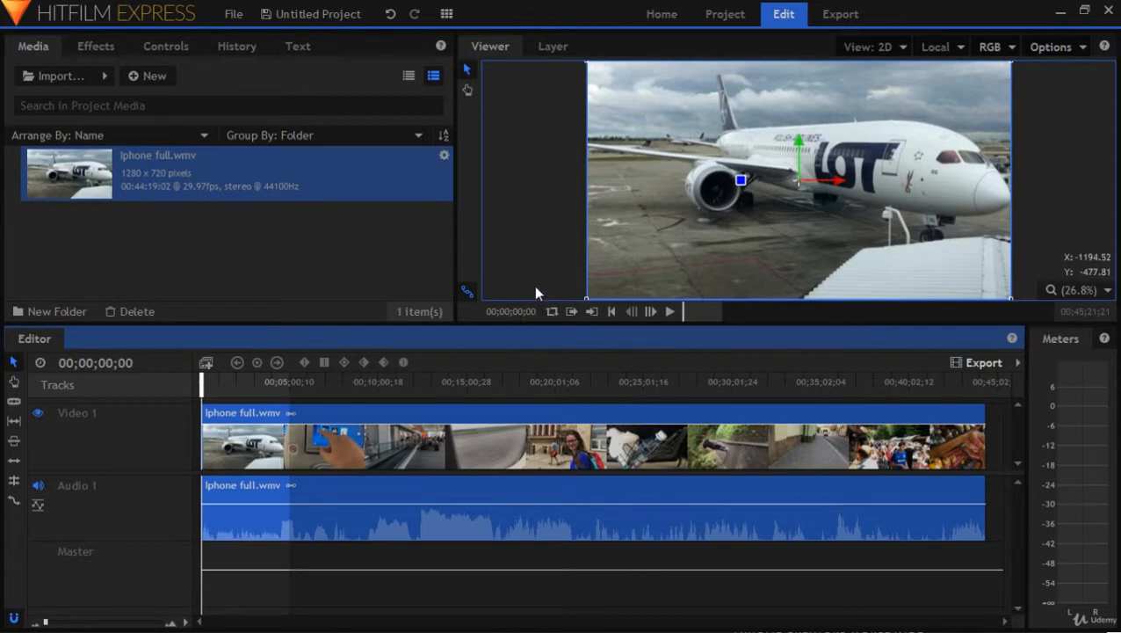
pyautogui.click(446, 15)
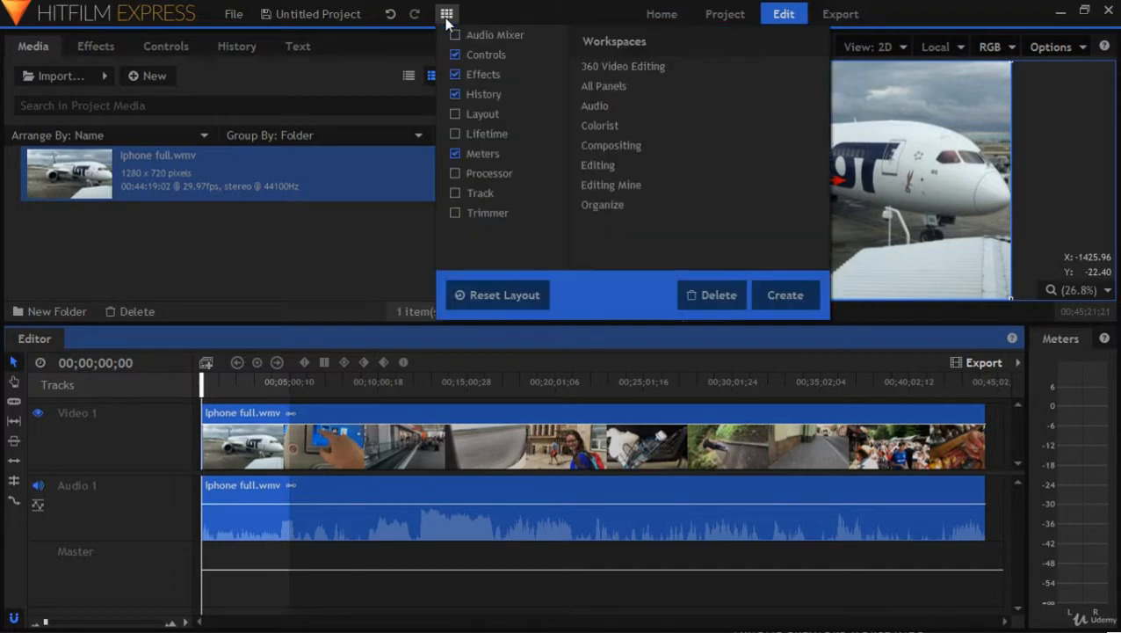
pyautogui.click(784, 298)
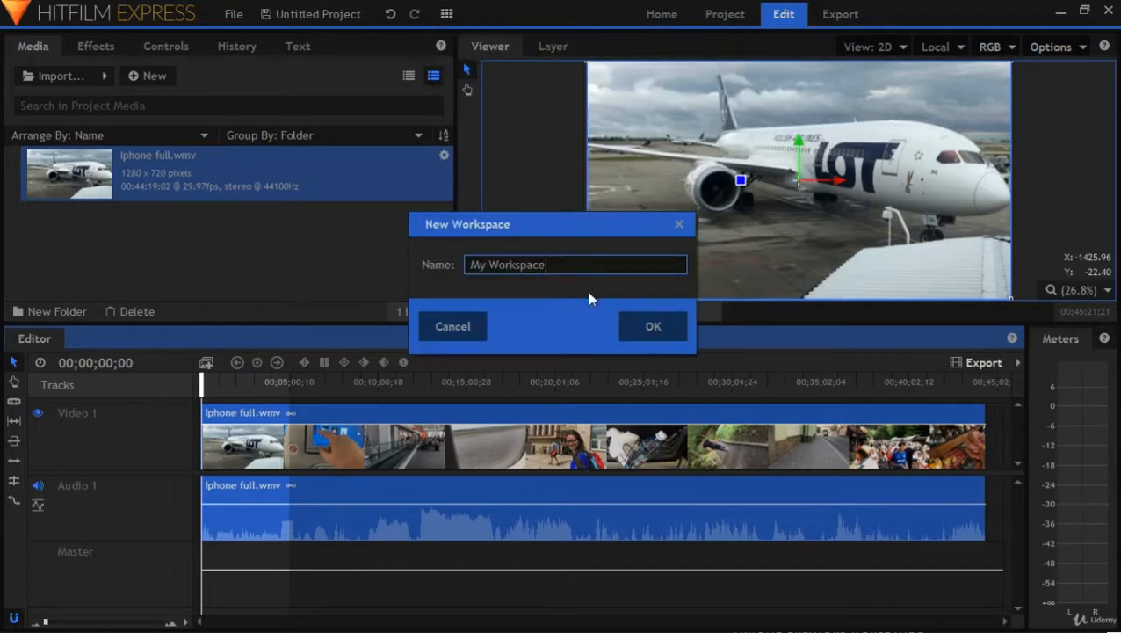
pyautogui.click(473, 327)
# - Switch the panel layout to the Editing workspace
pyautogui.click(447, 16)
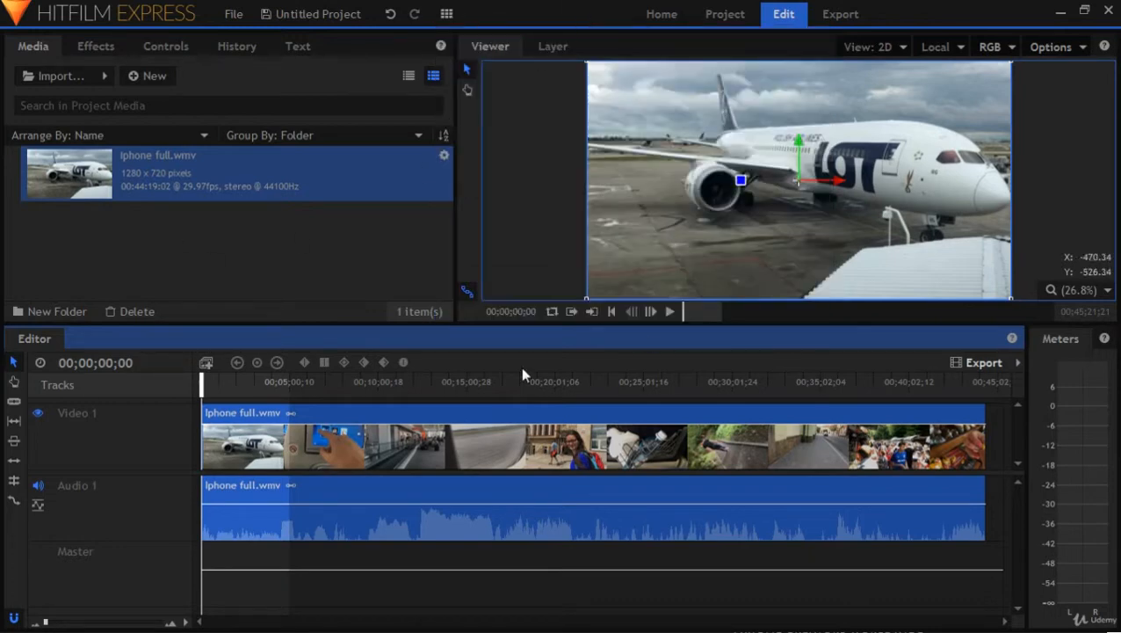
pyautogui.moveTo(447, 14)
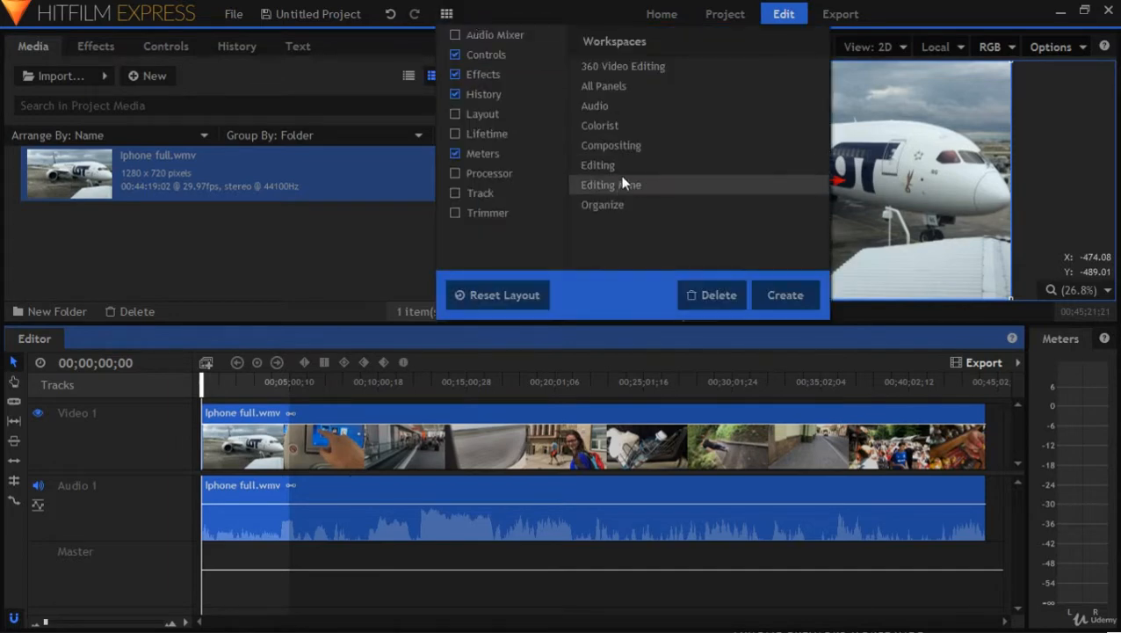
pyautogui.click(626, 167)
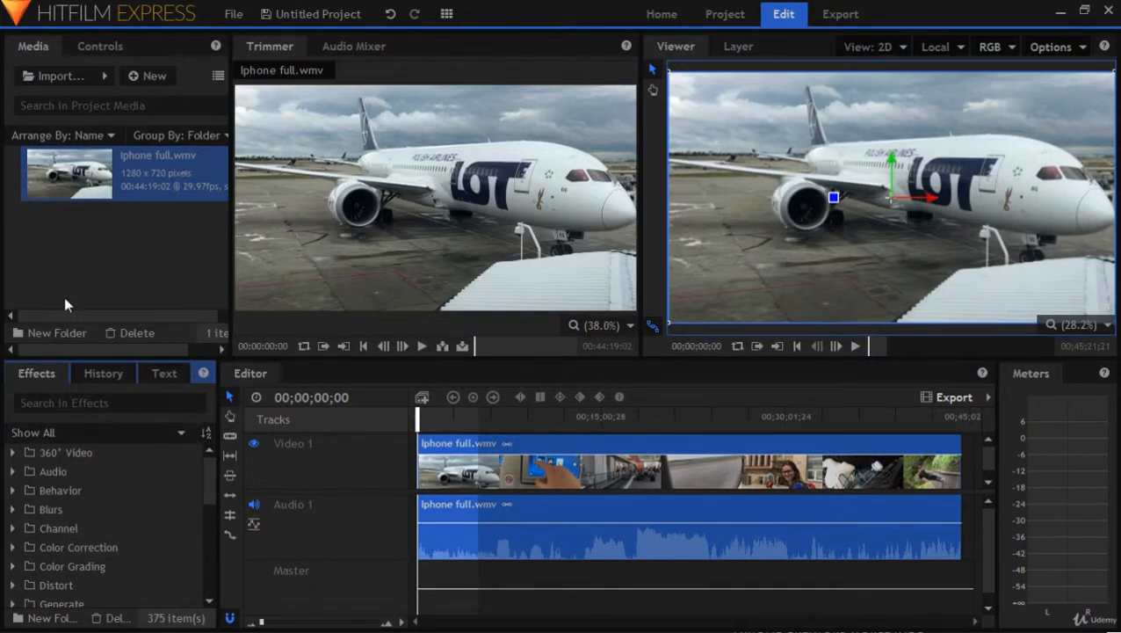
# - Load the custom Editing Mine workspace
pyautogui.moveTo(438, 147)
pyautogui.click(447, 14)
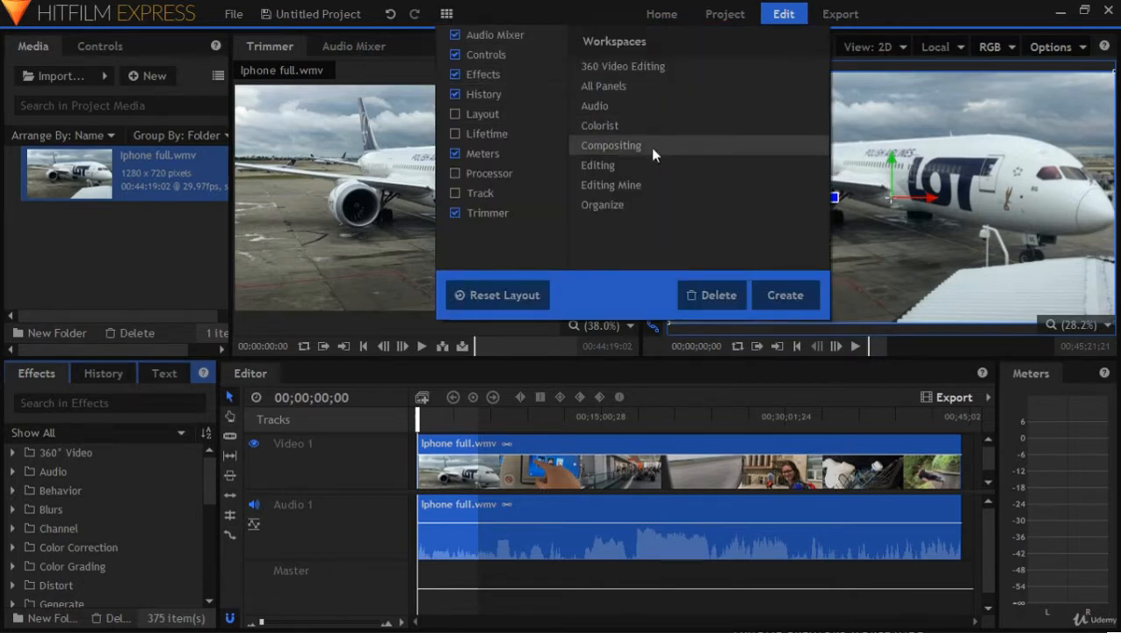
pyautogui.click(639, 192)
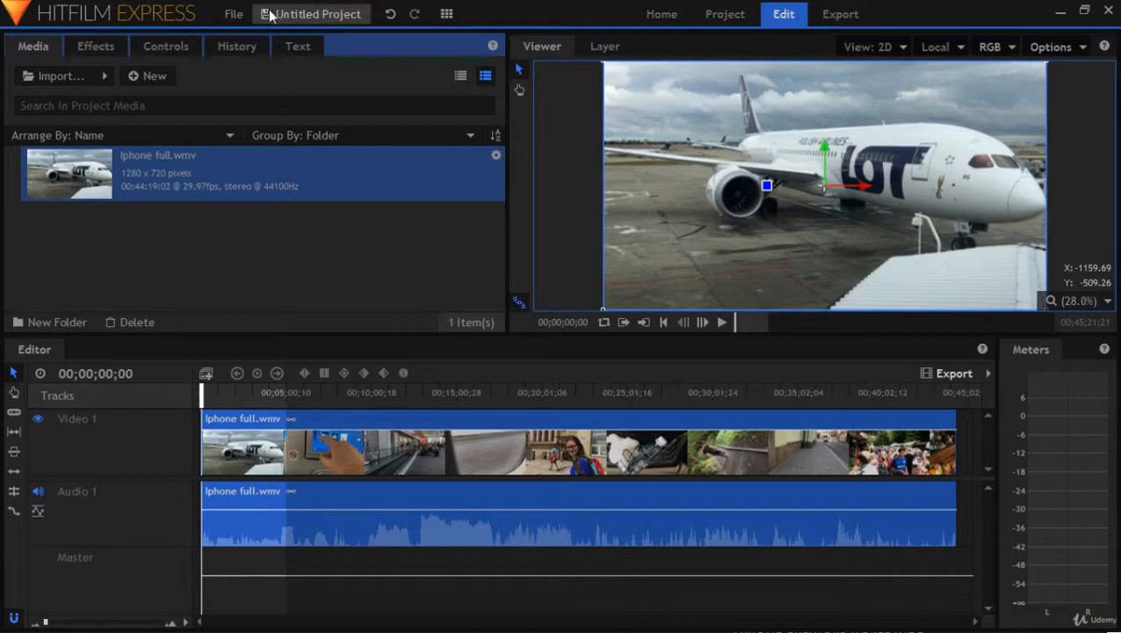
# - Save the project as "Hotfilm Project" in the Free Video Editing folder inside Courses
pyautogui.click(315, 15)
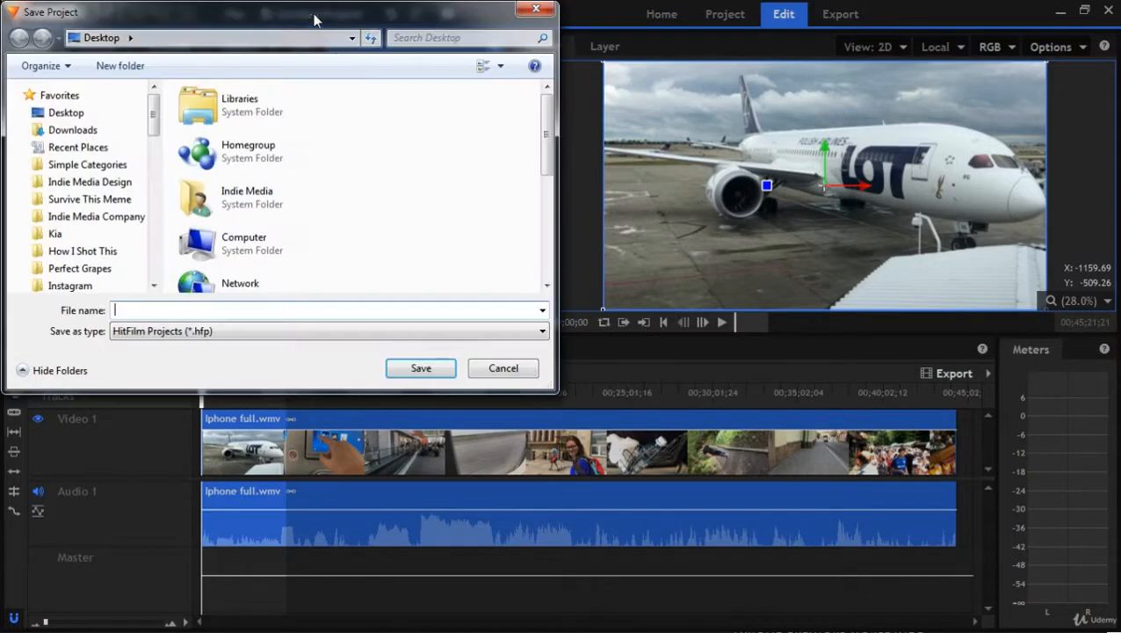
pyautogui.moveTo(153, 124); pyautogui.dragTo(150, 223)
pyautogui.click(88, 158)
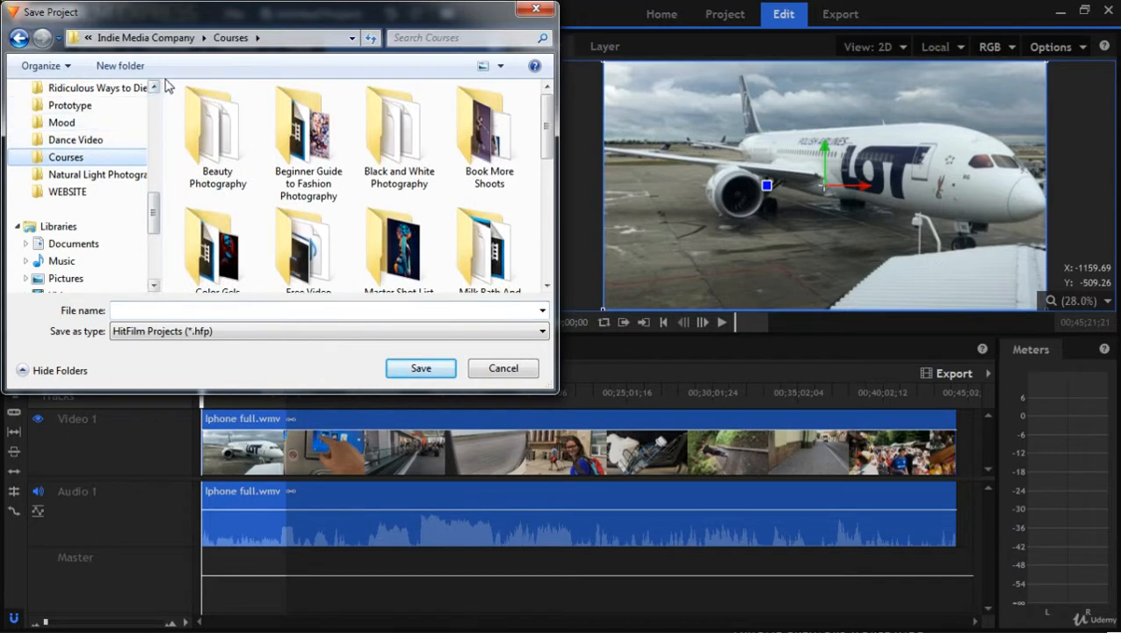
pyautogui.scroll(-5, 404, 132)
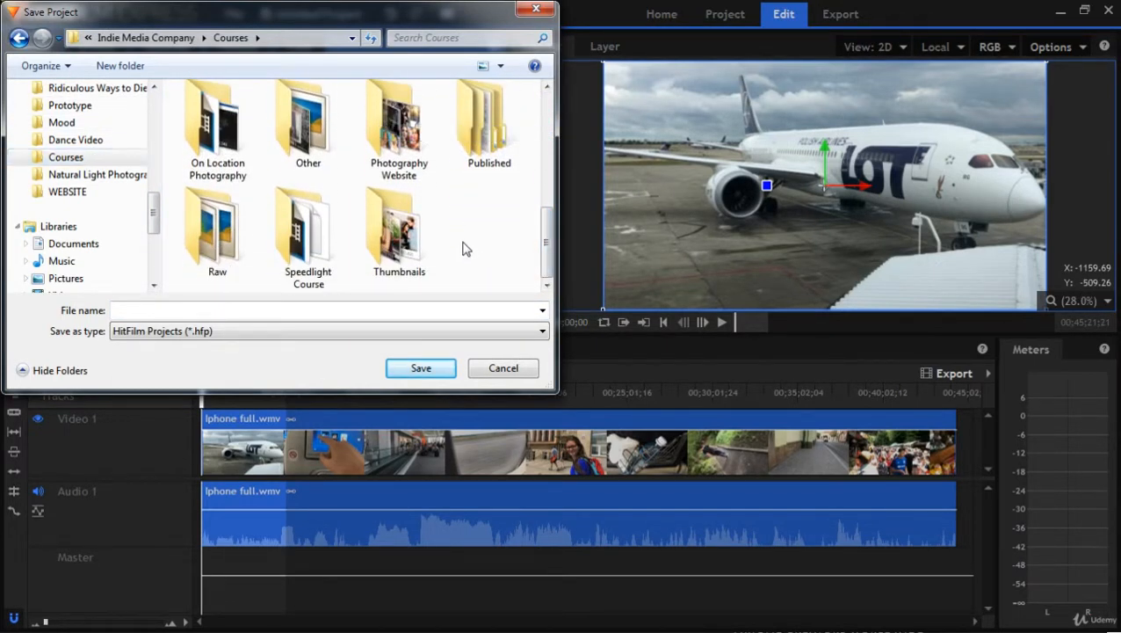
pyautogui.scroll(5, 465, 250)
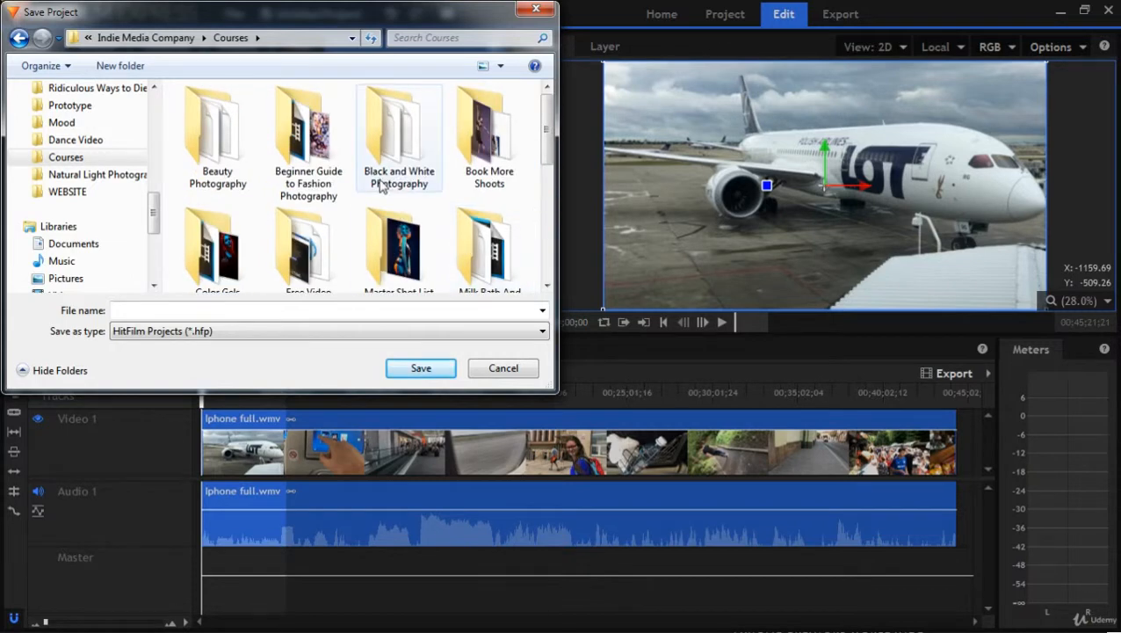
pyautogui.scroll(-2, 275, 171)
pyautogui.click(295, 145)
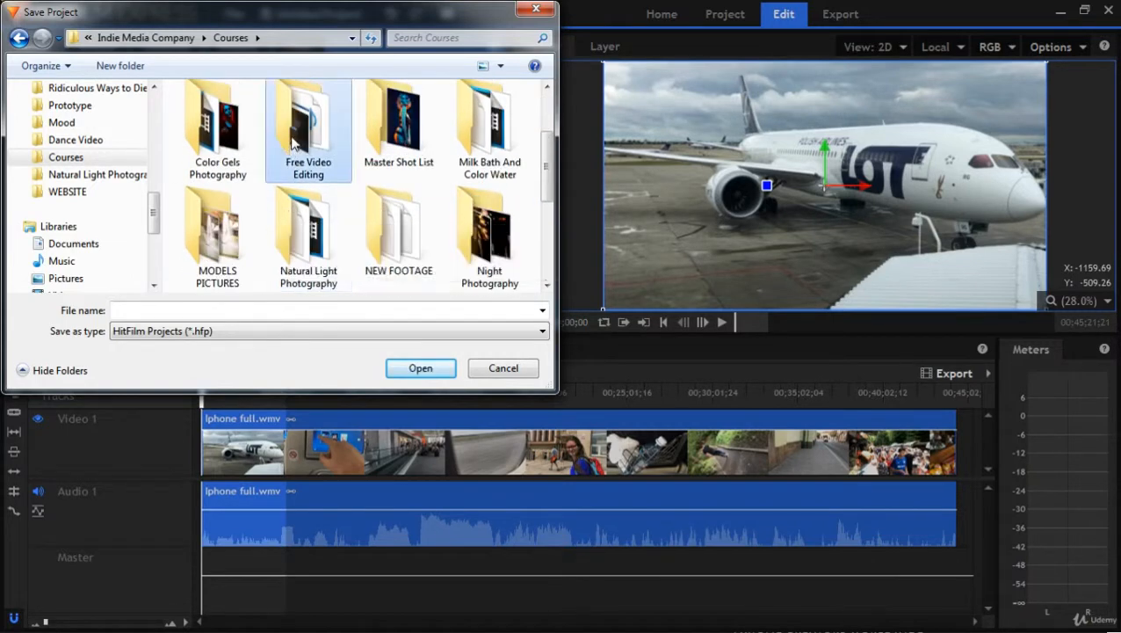
pyautogui.doubleClick(295, 145)
pyautogui.click(201, 312)
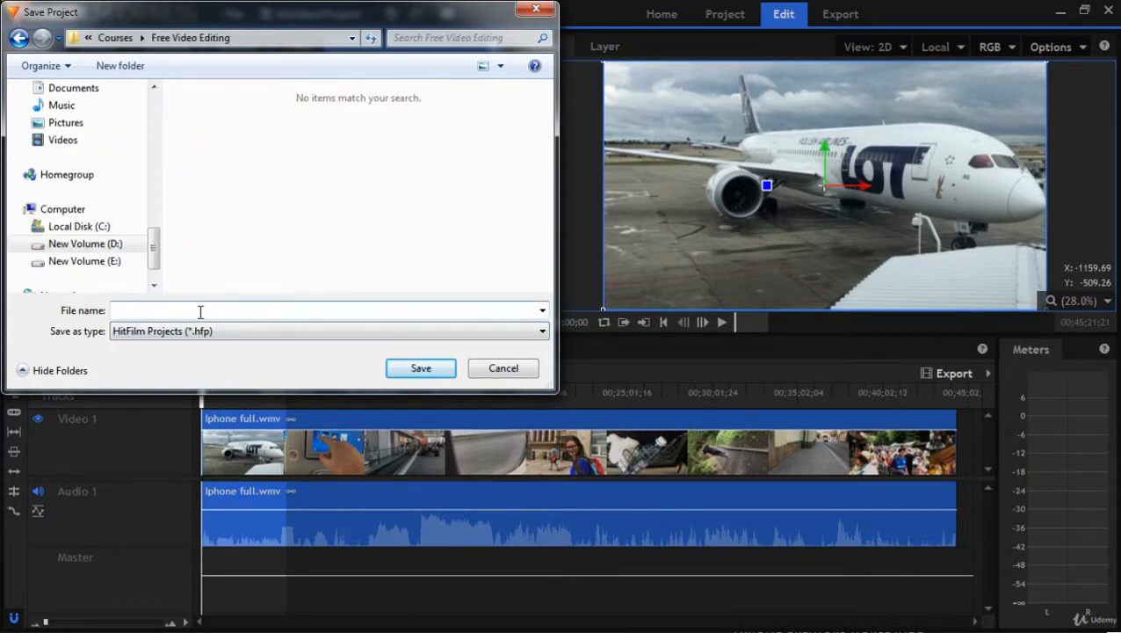
pyautogui.write('Hotfilm Project')
pyautogui.click(438, 368)
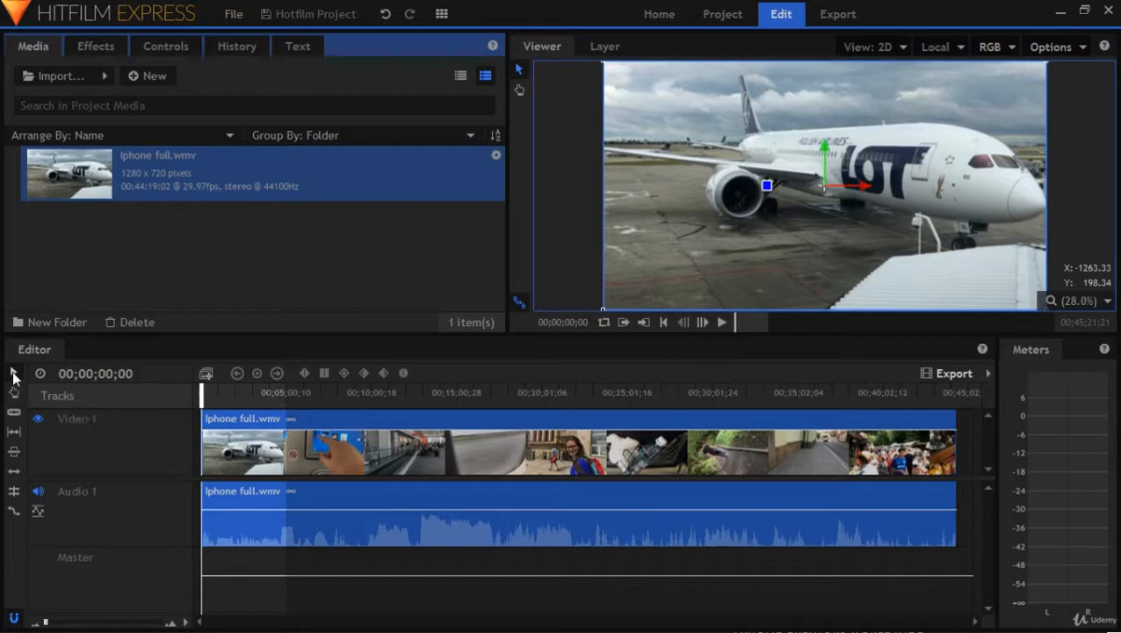
# - Slide the clip along the timeline and back to its start, and move the playhead to 00;32;56;10 with the Hand tool active
pyautogui.moveTo(365, 458); pyautogui.dragTo(326, 459)
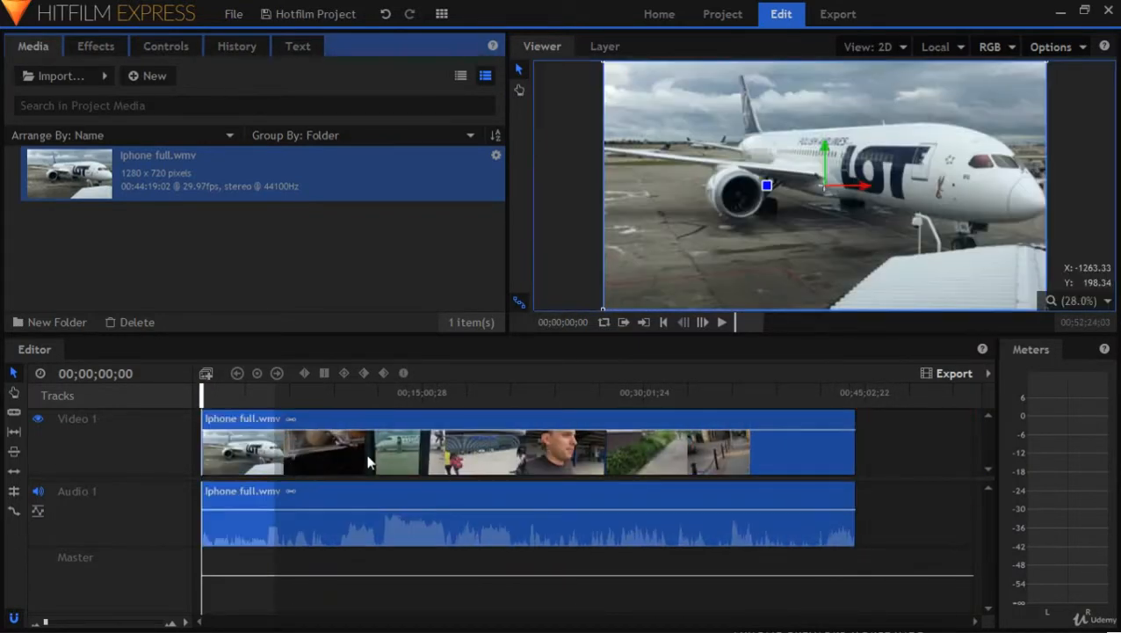
pyautogui.click(13, 394)
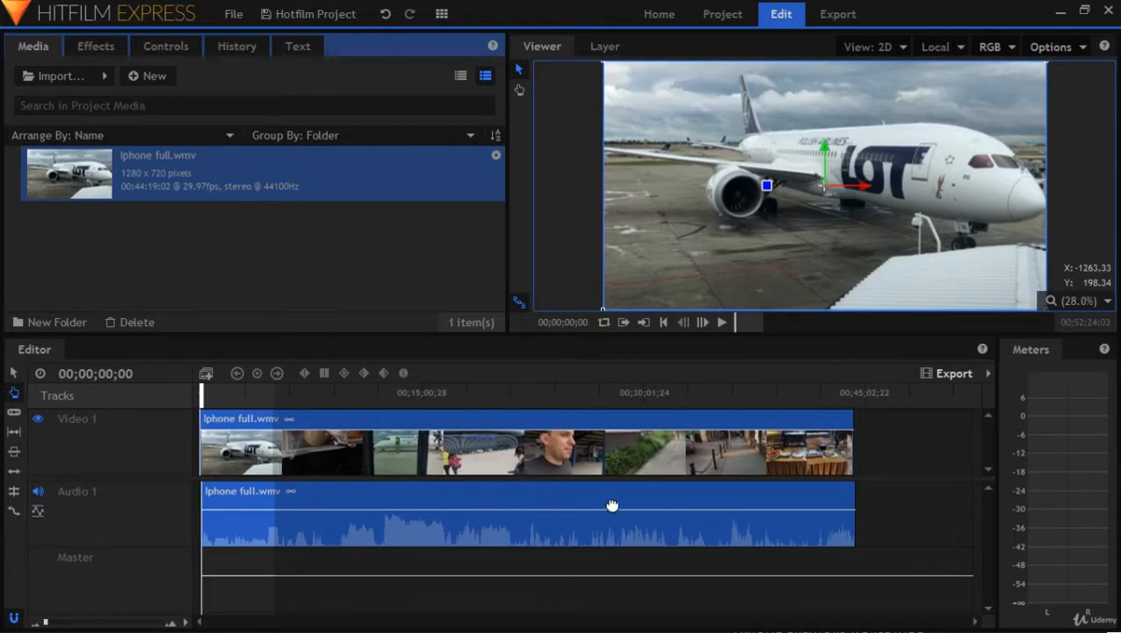
pyautogui.moveTo(782, 406); pyautogui.dragTo(686, 406)
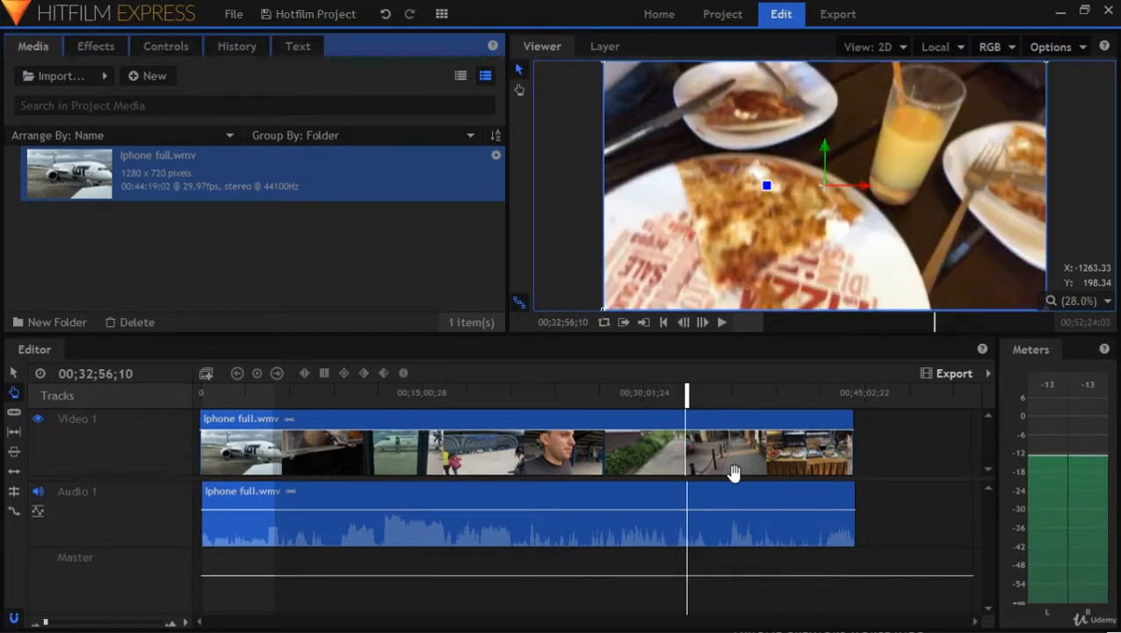
# - Zoom the timeline to frame level around the playhead and pan back and forth along the clip with the Hand tool to inspect its frames
pyautogui.click(94, 623)
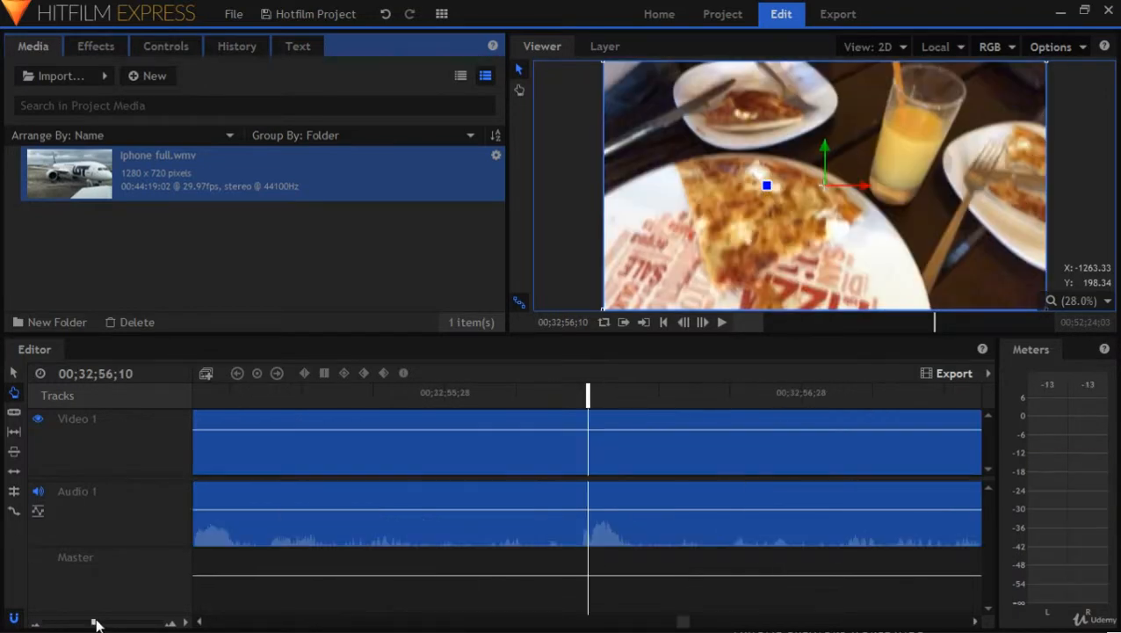
pyautogui.moveTo(95, 623); pyautogui.dragTo(105, 623)
pyautogui.moveTo(608, 476); pyautogui.dragTo(685, 487)
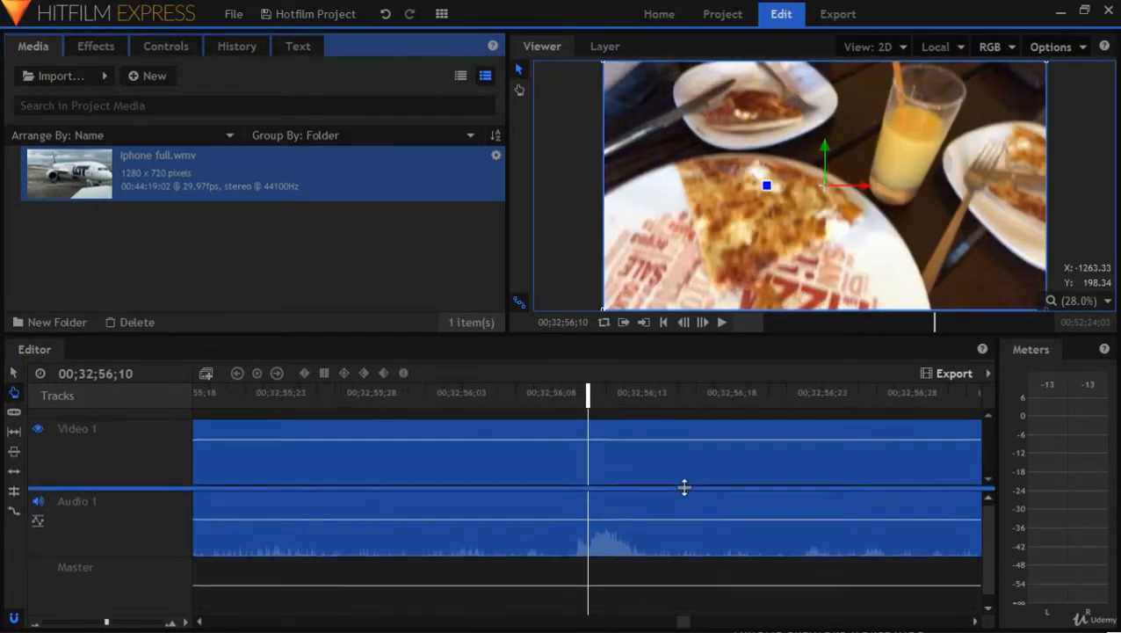
pyautogui.moveTo(413, 433); pyautogui.dragTo(785, 441)
pyautogui.moveTo(404, 465); pyautogui.dragTo(789, 450)
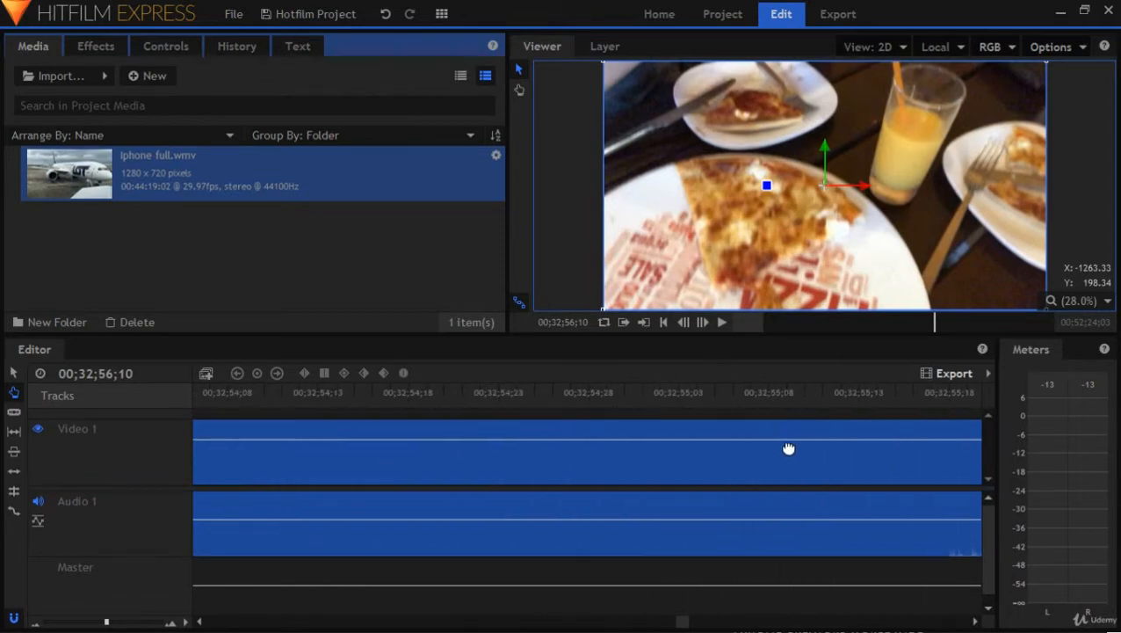
pyautogui.moveTo(374, 475); pyautogui.dragTo(782, 466)
pyautogui.moveTo(418, 461); pyautogui.dragTo(758, 457)
pyautogui.moveTo(501, 452); pyautogui.dragTo(412, 452)
pyautogui.moveTo(767, 451); pyautogui.dragTo(502, 457)
pyautogui.moveTo(906, 448); pyautogui.dragTo(563, 475)
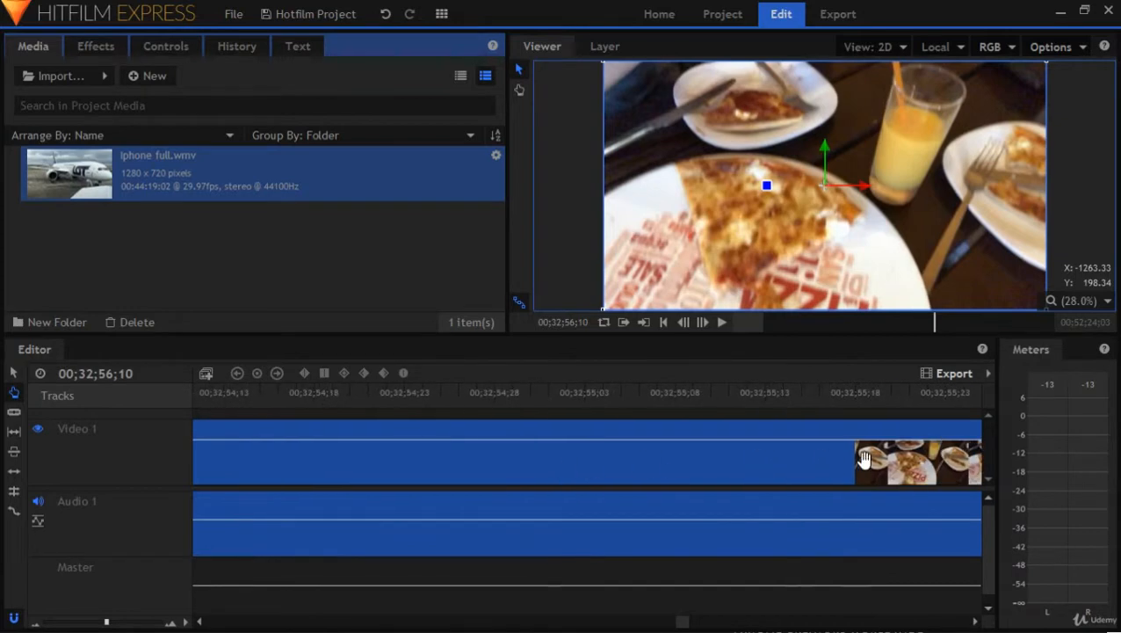
pyautogui.moveTo(864, 458); pyautogui.dragTo(552, 483)
pyautogui.moveTo(941, 475); pyautogui.dragTo(565, 490)
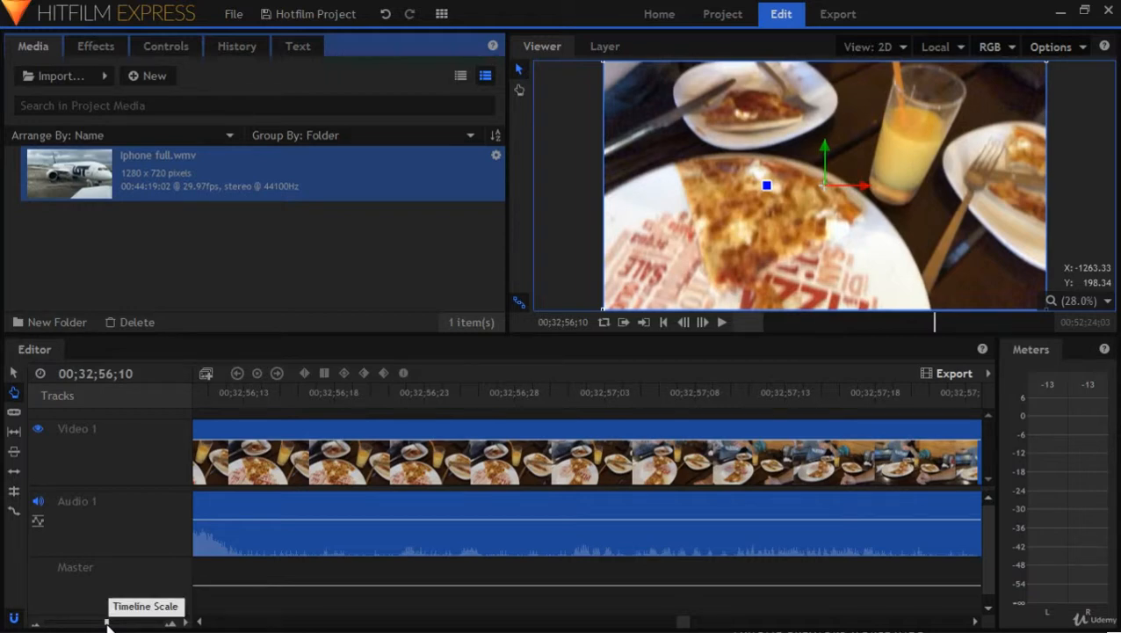
# - Zoom the timeline out to the whole clip, zoom in moderately around the playhead, and move the playhead to 00;32;31;23
pyautogui.moveTo(106, 624); pyautogui.dragTo(45, 624)
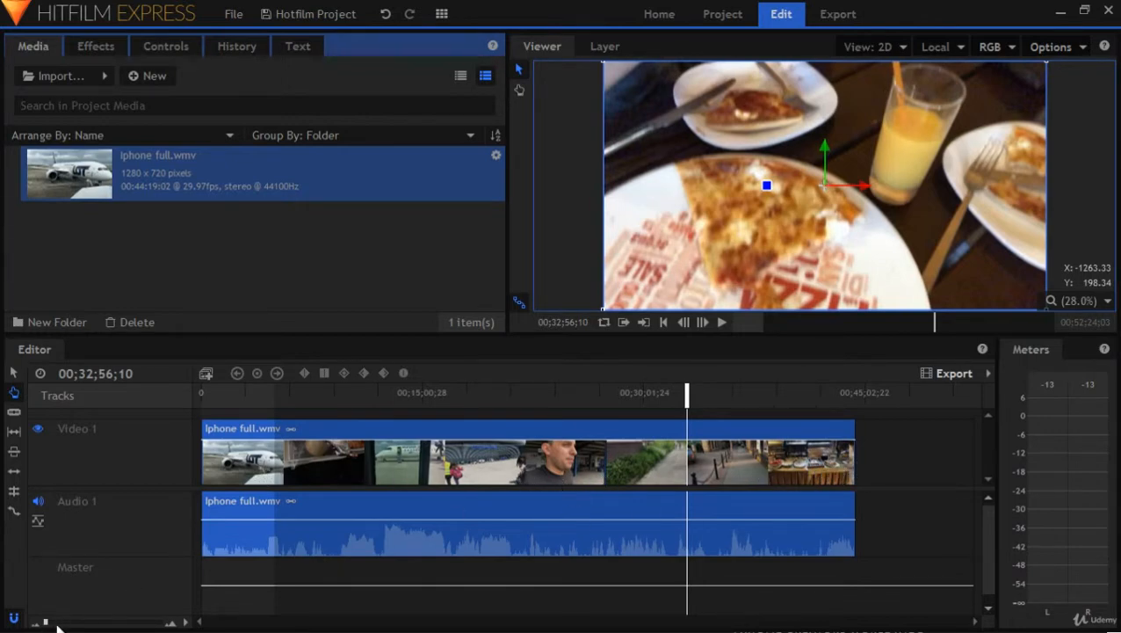
pyautogui.moveTo(46, 624); pyautogui.dragTo(67, 620)
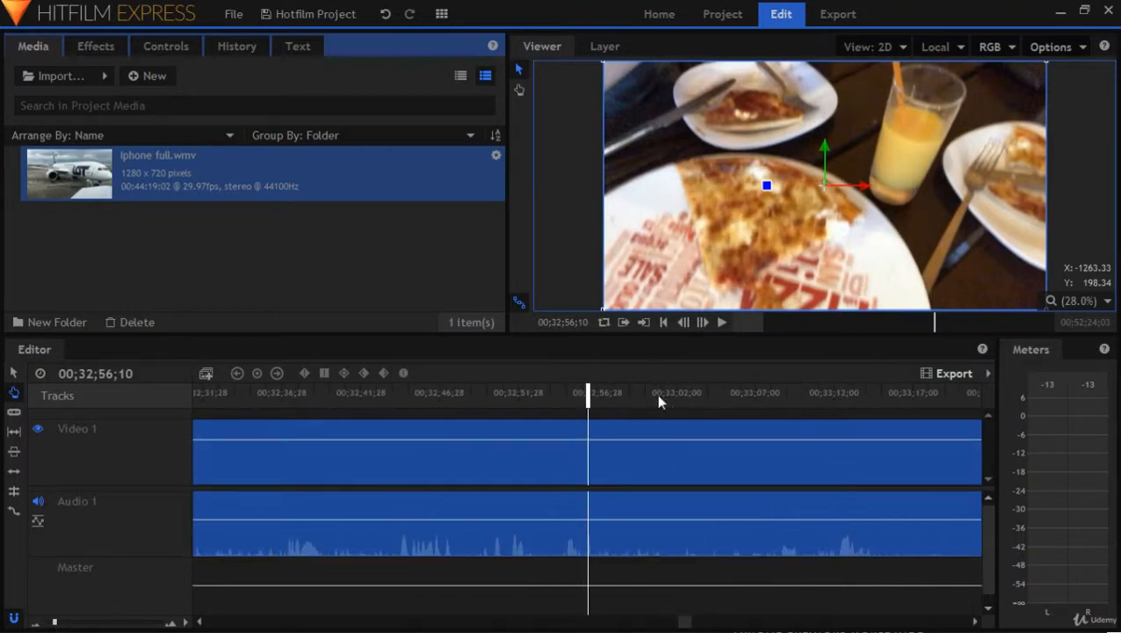
pyautogui.moveTo(585, 394); pyautogui.dragTo(205, 424)
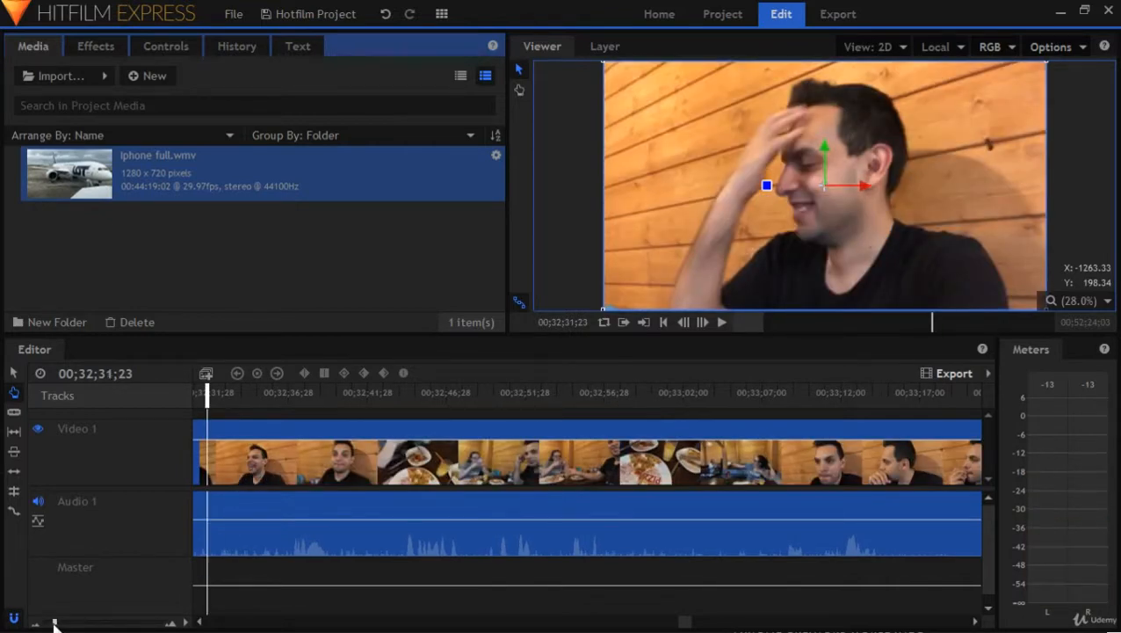
# - Zoom the timeline out around the playhead, pan along the clip with the Hand tool, and adjust the view of the video and audio tracks
pyautogui.moveTo(53, 622); pyautogui.dragTo(45, 621)
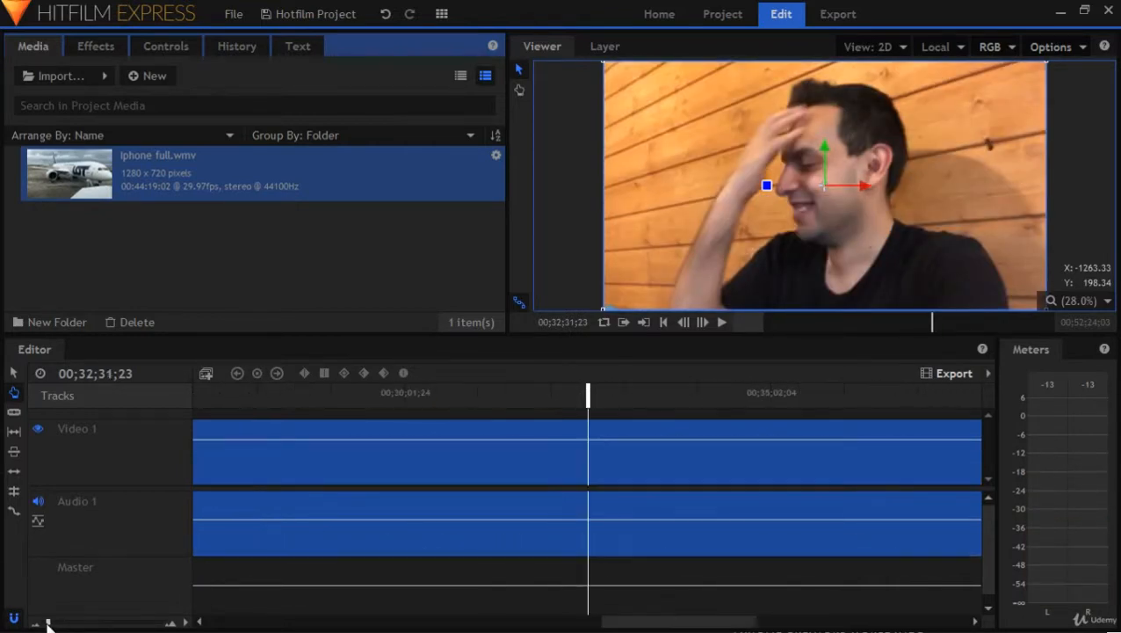
pyautogui.moveTo(284, 455); pyautogui.dragTo(1059, 453)
pyautogui.moveTo(219, 479); pyautogui.dragTo(1106, 479)
pyautogui.moveTo(336, 487); pyautogui.dragTo(777, 475)
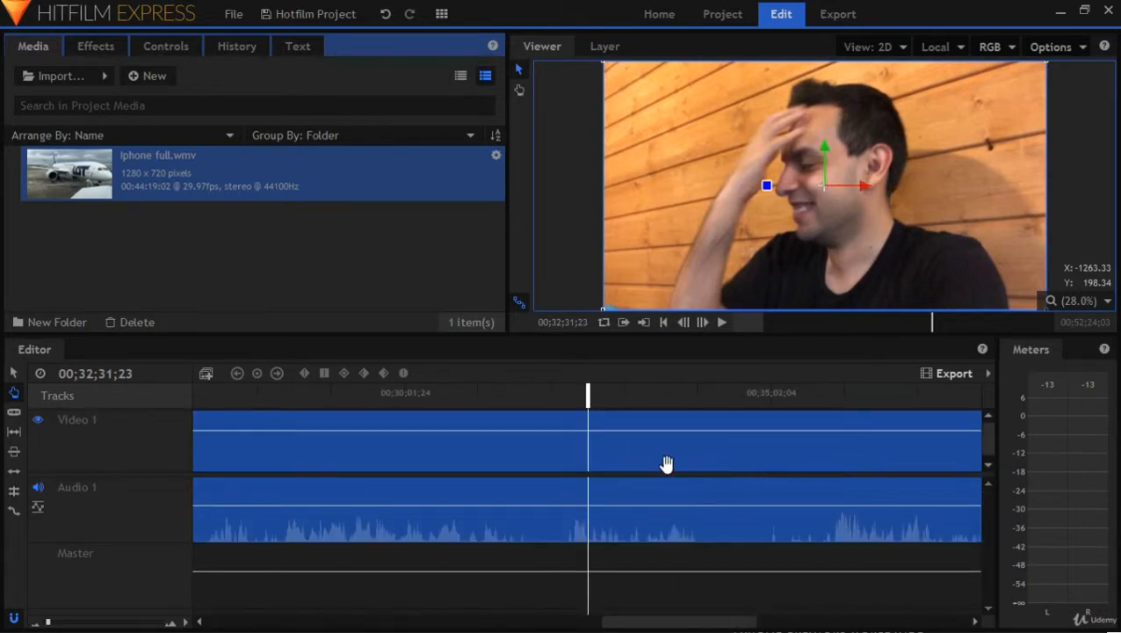
pyautogui.moveTo(620, 458)
pyautogui.mouseDown()
pyautogui.moveTo(605, 456)
pyautogui.moveTo(621, 485)
pyautogui.moveTo(697, 484)
pyautogui.mouseUp()
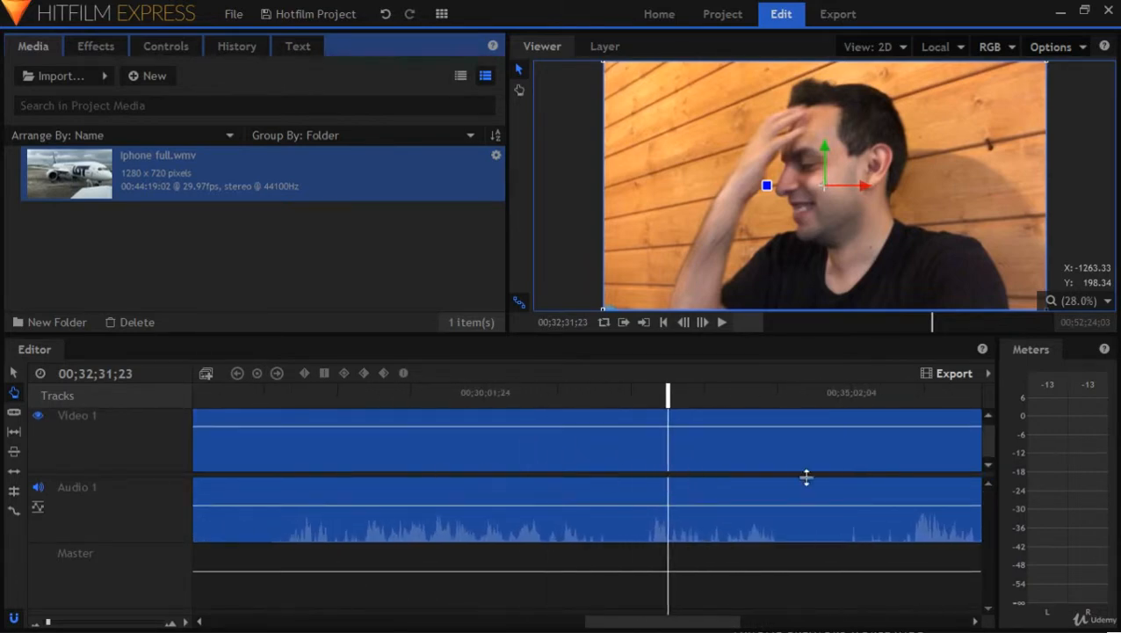
pyautogui.moveTo(989, 454); pyautogui.dragTo(994, 424)
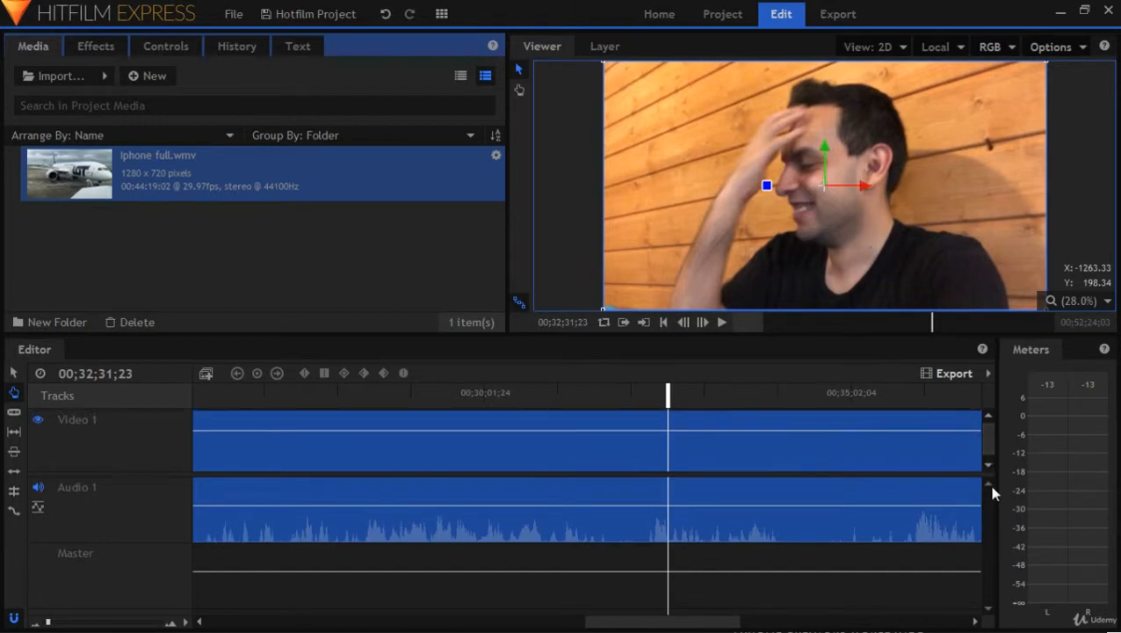
pyautogui.moveTo(525, 475); pyautogui.dragTo(818, 516)
pyautogui.moveTo(815, 583); pyautogui.dragTo(801, 508)
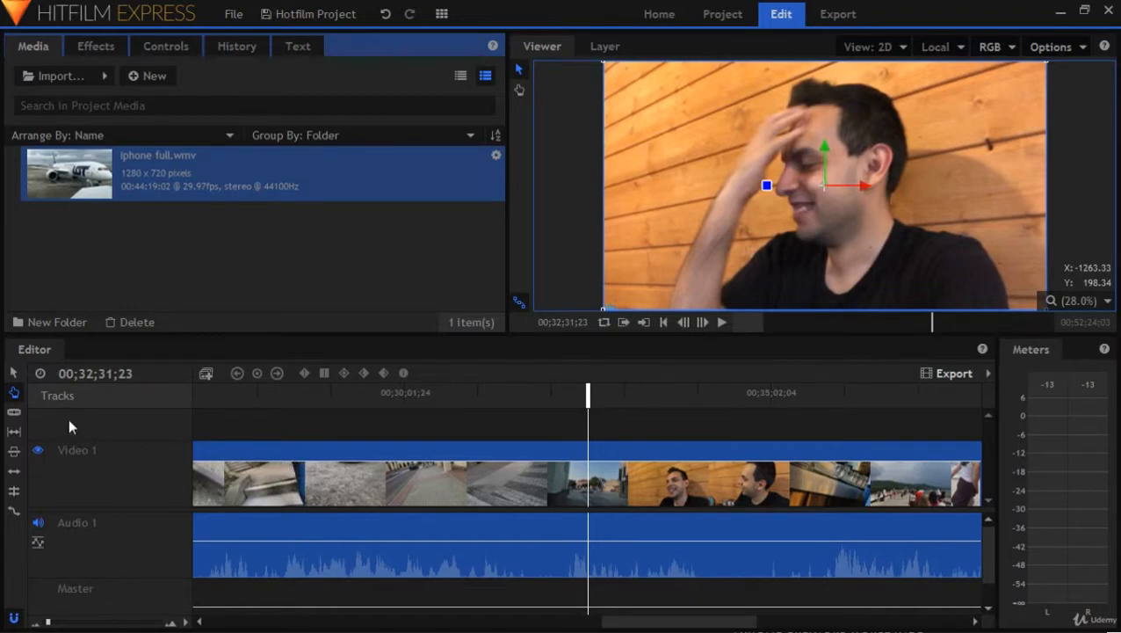
# - With the Select tool, lower the video clip's opacity partway and then to fully transparent, and raise it back to full opacity
pyautogui.click(14, 376)
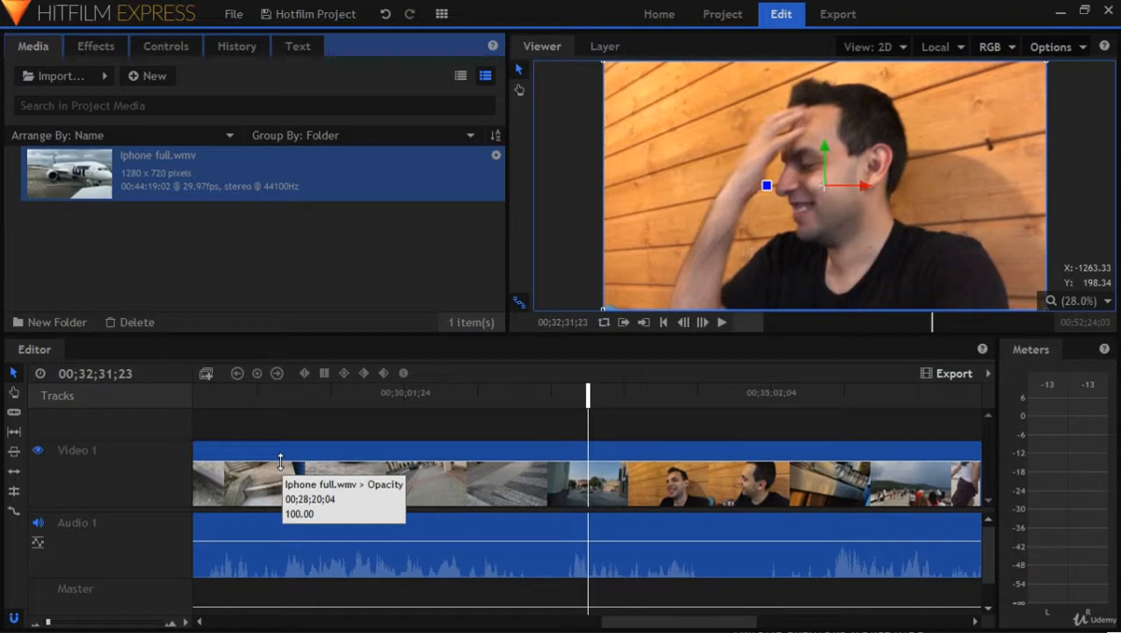
pyautogui.moveTo(280, 462)
pyautogui.mouseDown()
pyautogui.moveTo(279, 502)
pyautogui.moveTo(280, 441)
pyautogui.moveTo(280, 460)
pyautogui.mouseUp()
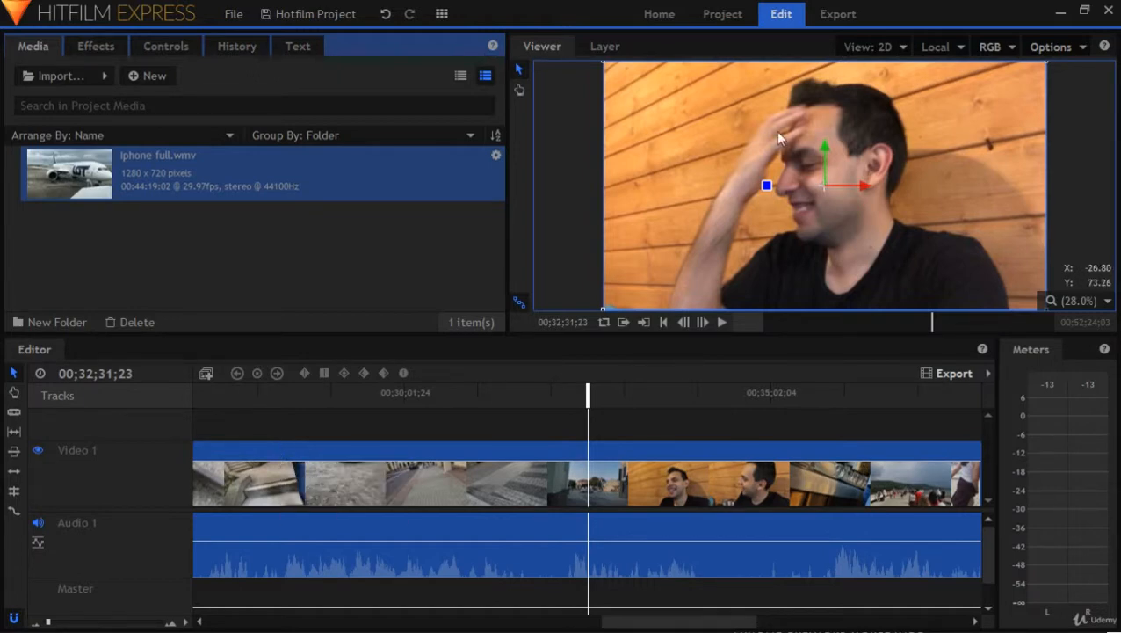
pyautogui.moveTo(266, 463); pyautogui.dragTo(270, 481)
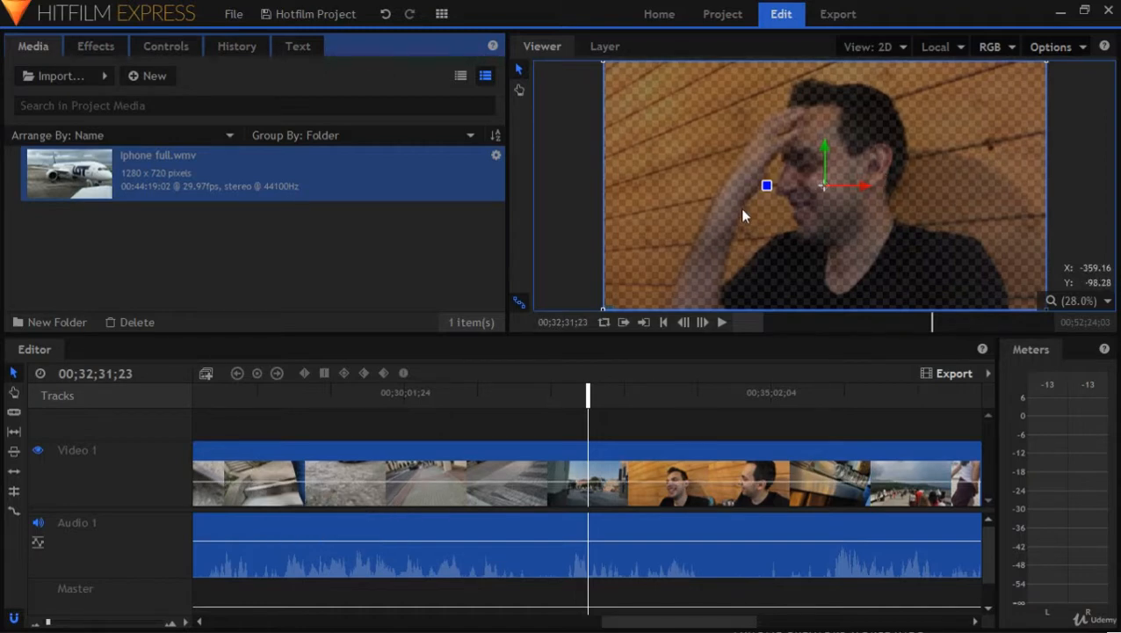
pyautogui.moveTo(372, 482); pyautogui.dragTo(373, 532)
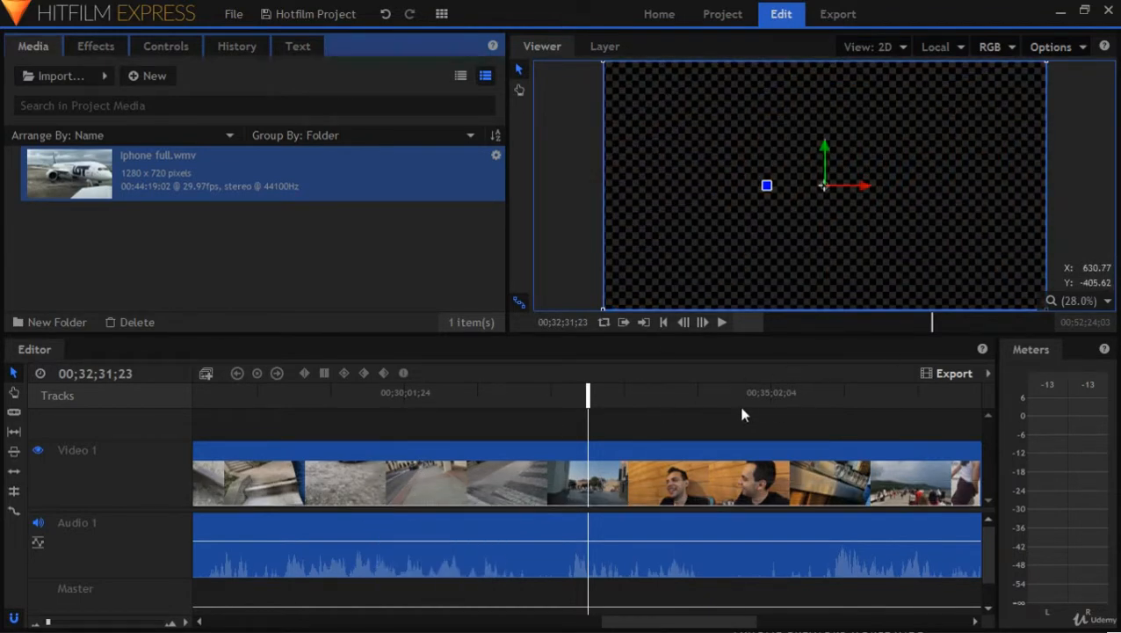
pyautogui.moveTo(433, 501); pyautogui.dragTo(431, 434)
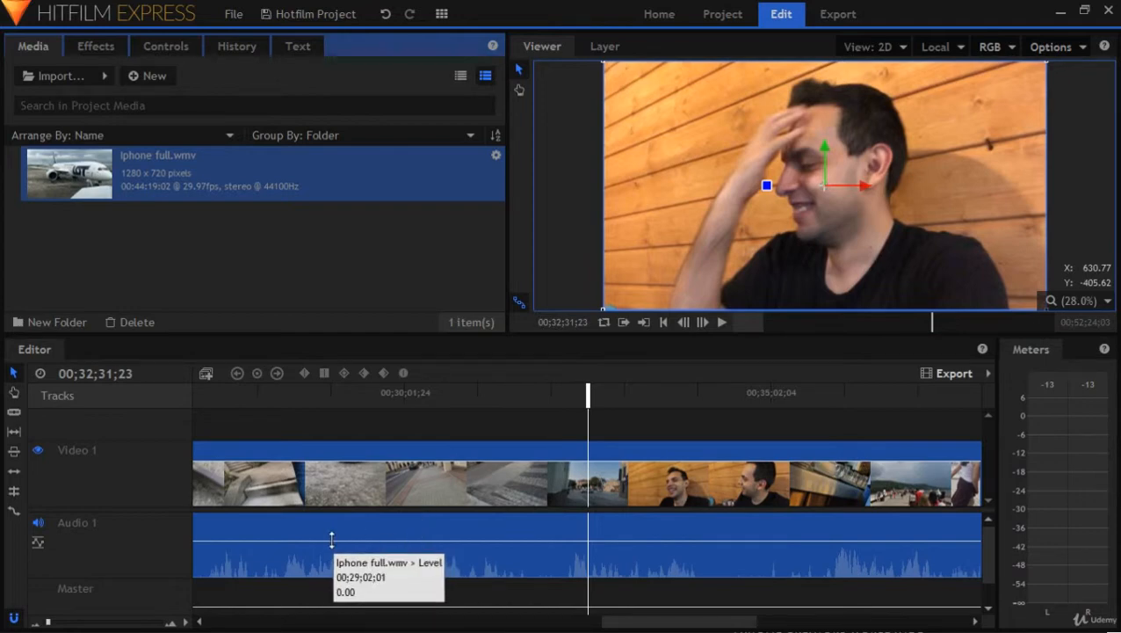
# - Raise the clip's audio level to 12.00, lower it to -10.67 and -60.00, and return the level line to about 0
pyautogui.moveTo(332, 539)
pyautogui.mouseDown()
pyautogui.moveTo(339, 521)
pyautogui.moveTo(333, 590)
pyautogui.moveTo(338, 540)
pyautogui.mouseUp()
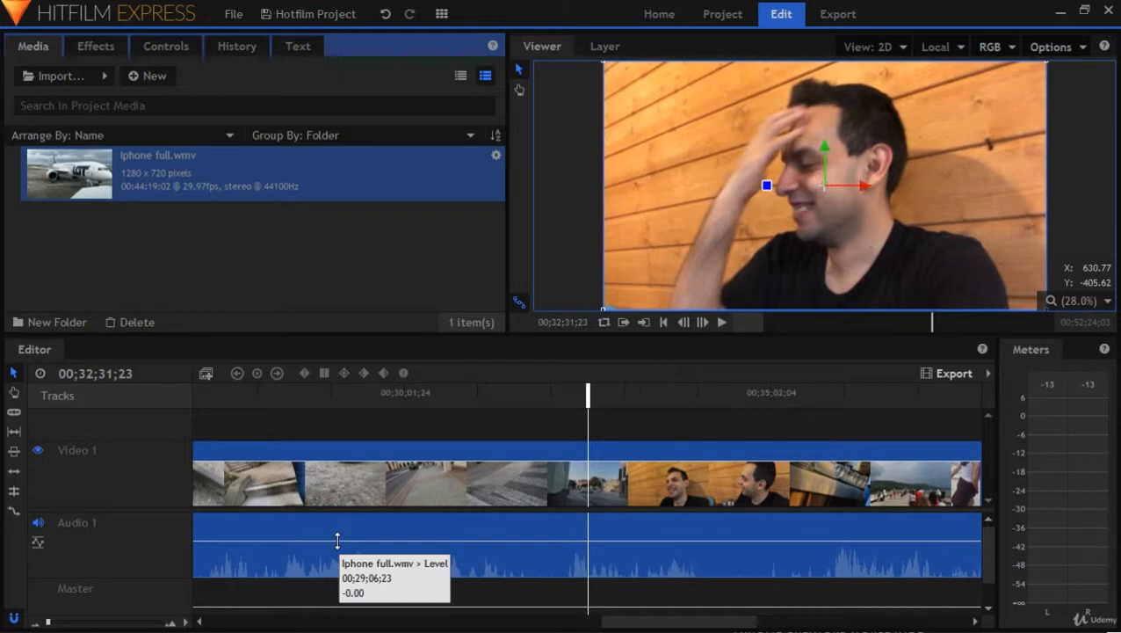
pyautogui.moveTo(337, 539); pyautogui.dragTo(349, 525)
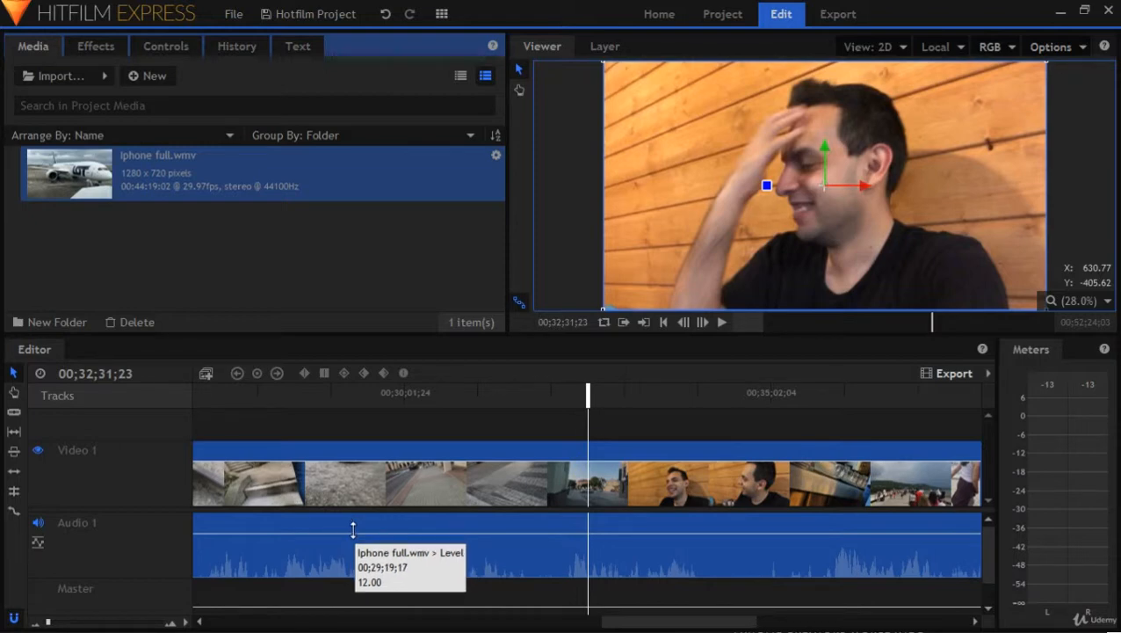
pyautogui.moveTo(353, 530); pyautogui.dragTo(356, 548)
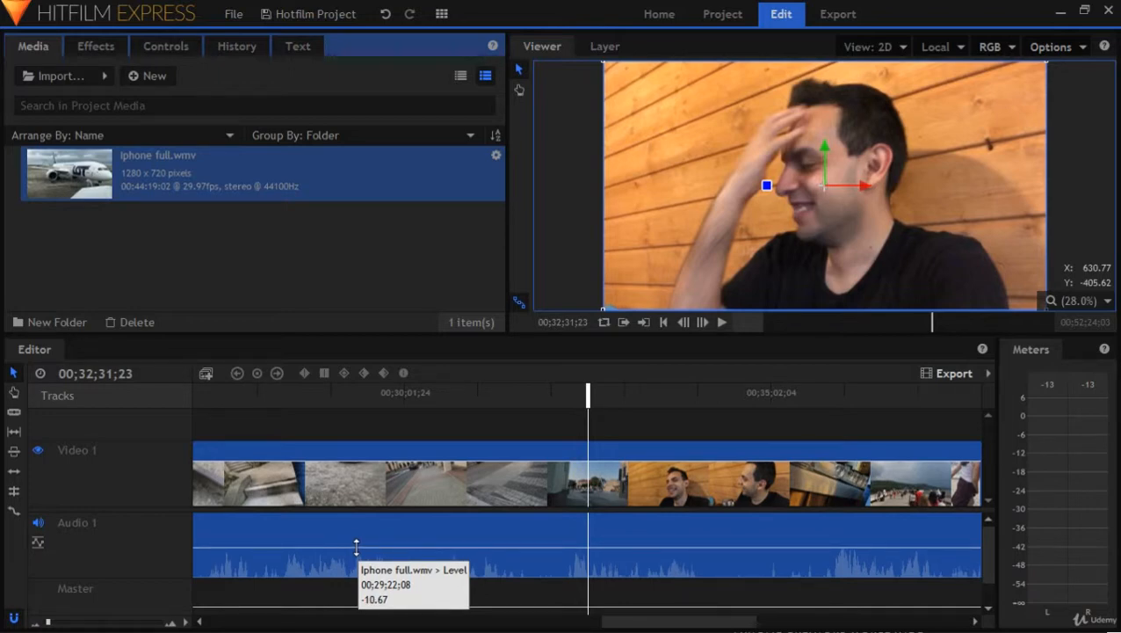
pyautogui.moveTo(356, 548); pyautogui.dragTo(356, 587)
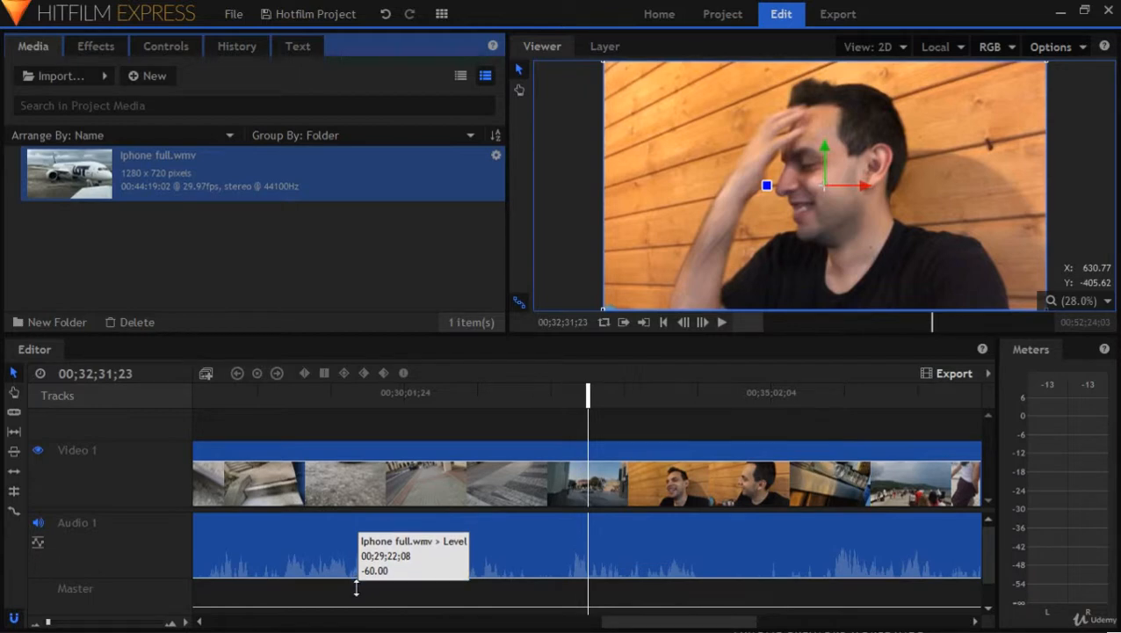
pyautogui.moveTo(356, 588); pyautogui.dragTo(369, 540)
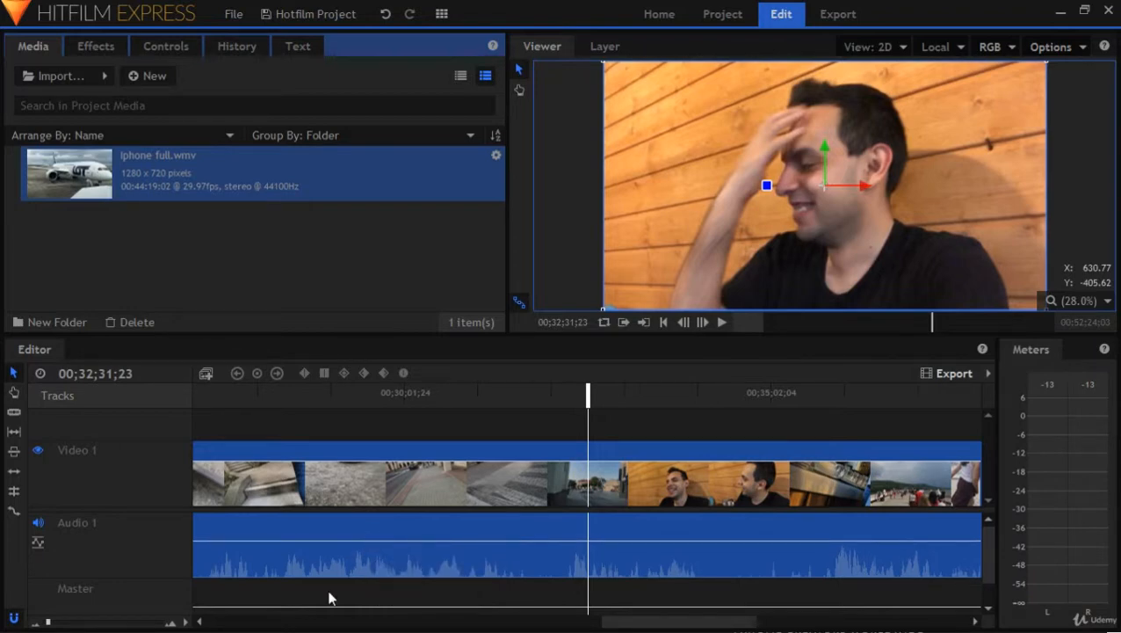
# - Slice the clip at three points before the playhead with the Slice tool, and undo the cuts
pyautogui.click(13, 414)
pyautogui.click(355, 488)
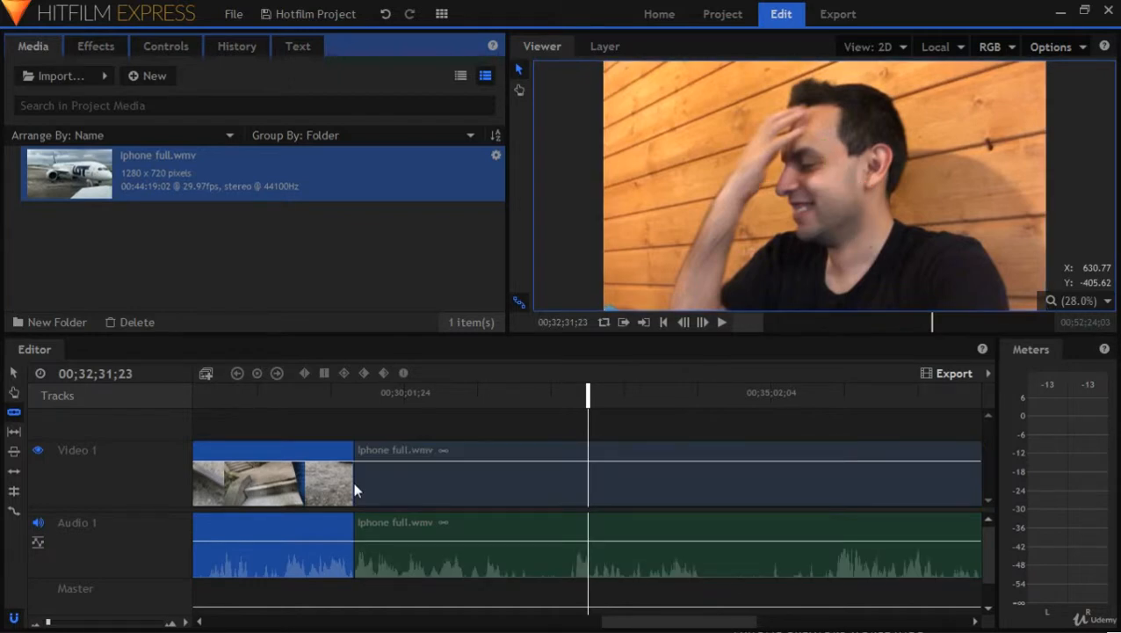
pyautogui.click(264, 481)
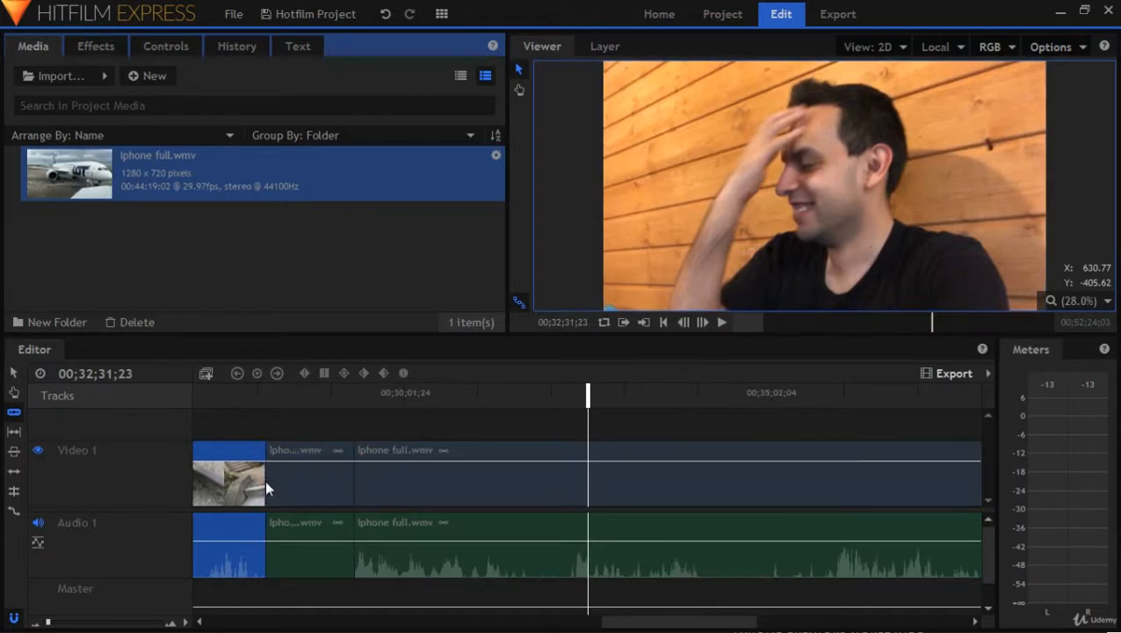
pyautogui.click(215, 481)
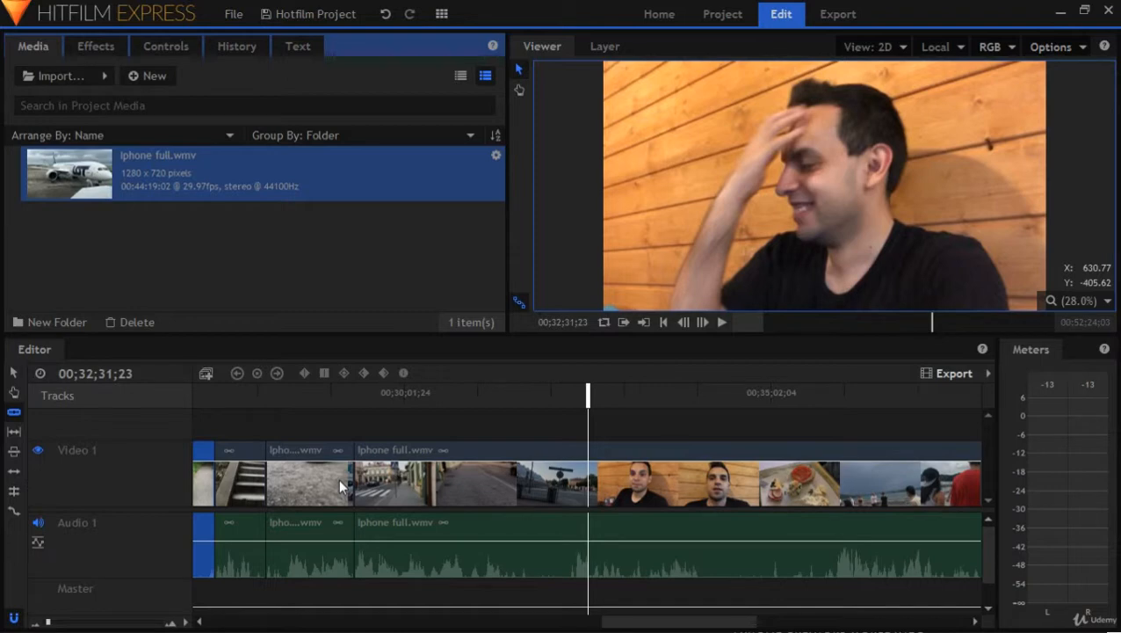
pyautogui.hotkey('ctrl', 'z')
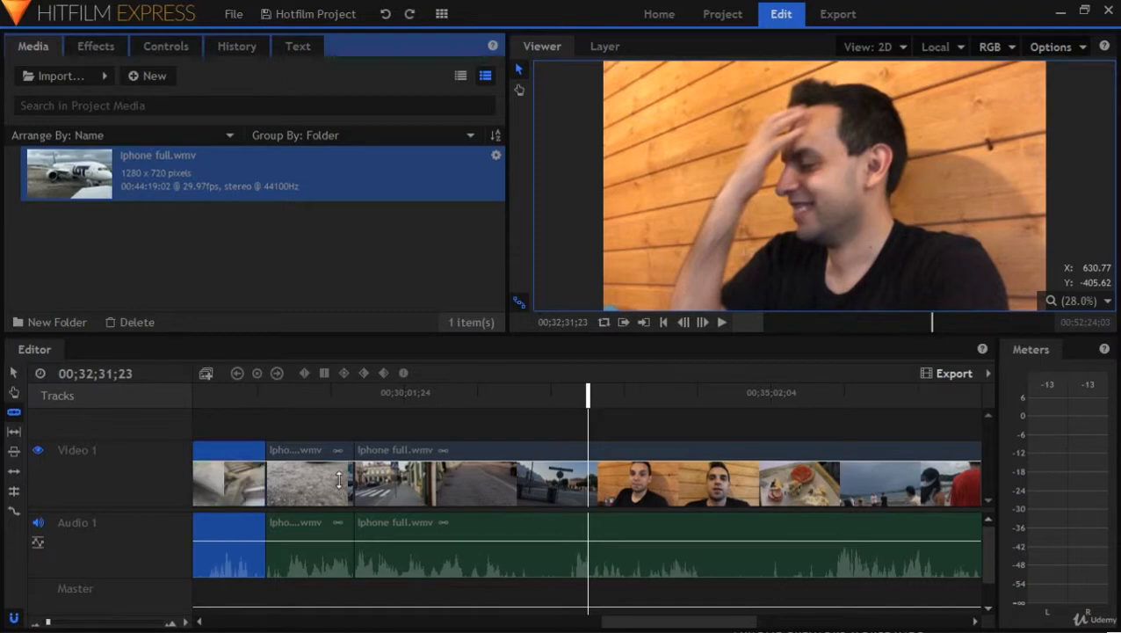
pyautogui.keyDown('ctrl'); pyautogui.click(339, 479); pyautogui.keyUp('ctrl')
pyautogui.hotkey('ctrl', 'a')
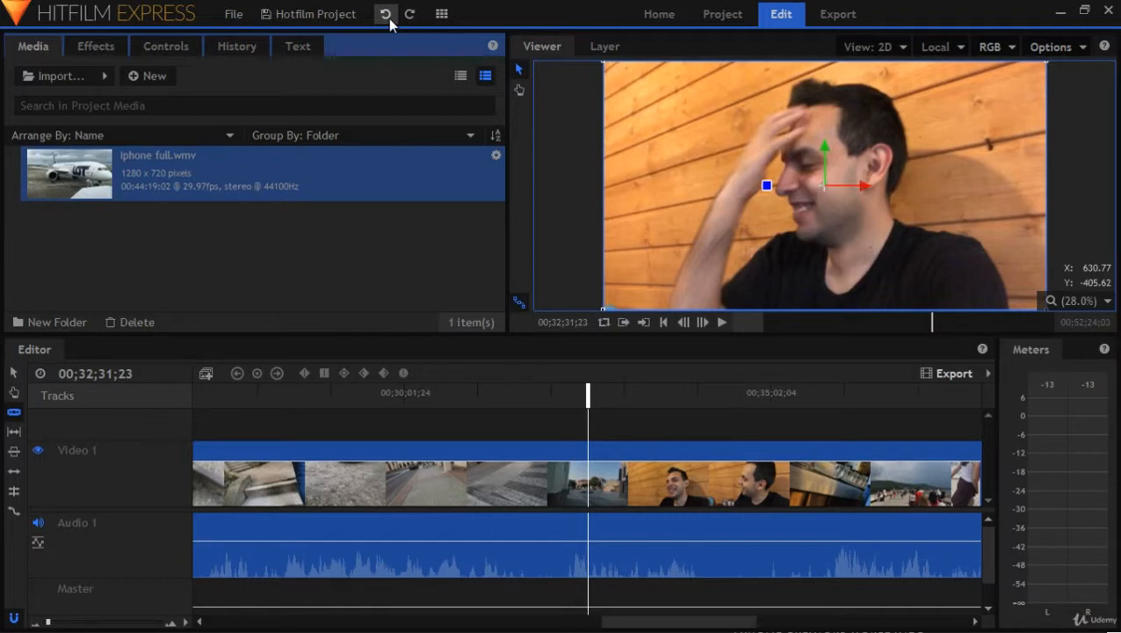
# - Slice the clip at two points between the 00;30;01;24 mark and the playhead, and delete the section between the cuts
pyautogui.click(17, 413)
pyautogui.click(425, 494)
pyautogui.click(490, 485)
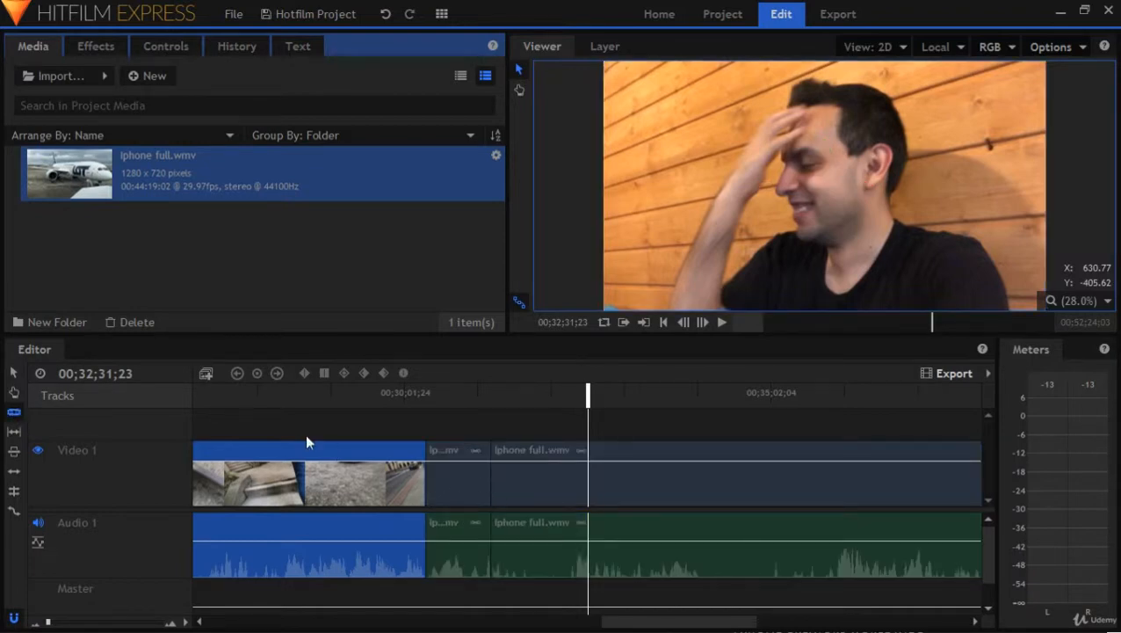
pyautogui.click(16, 376)
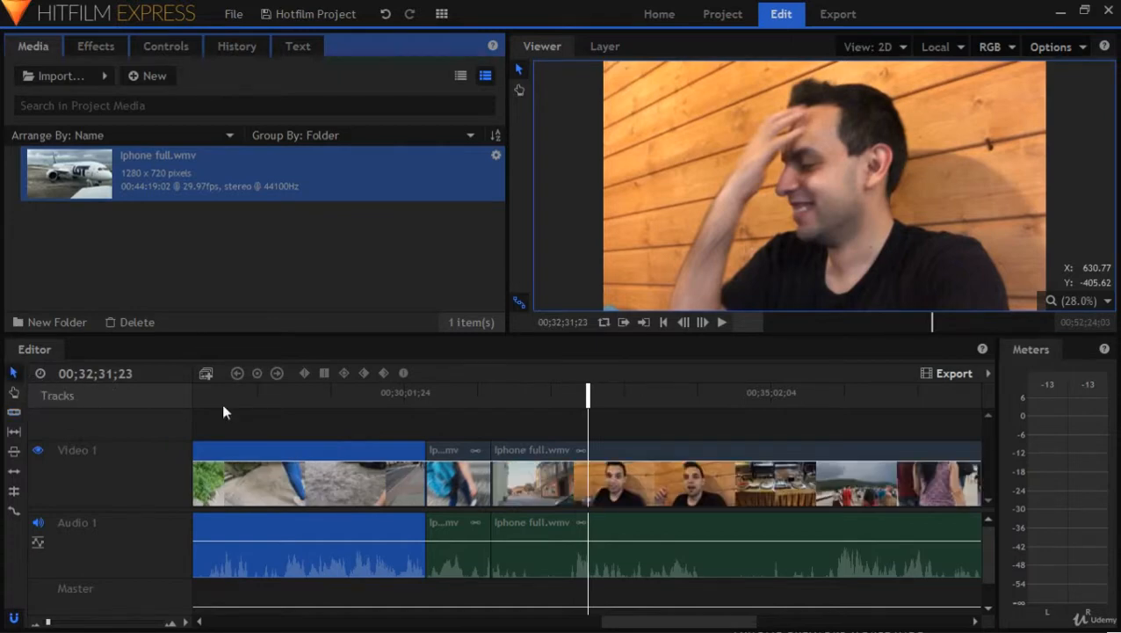
pyautogui.click(464, 480)
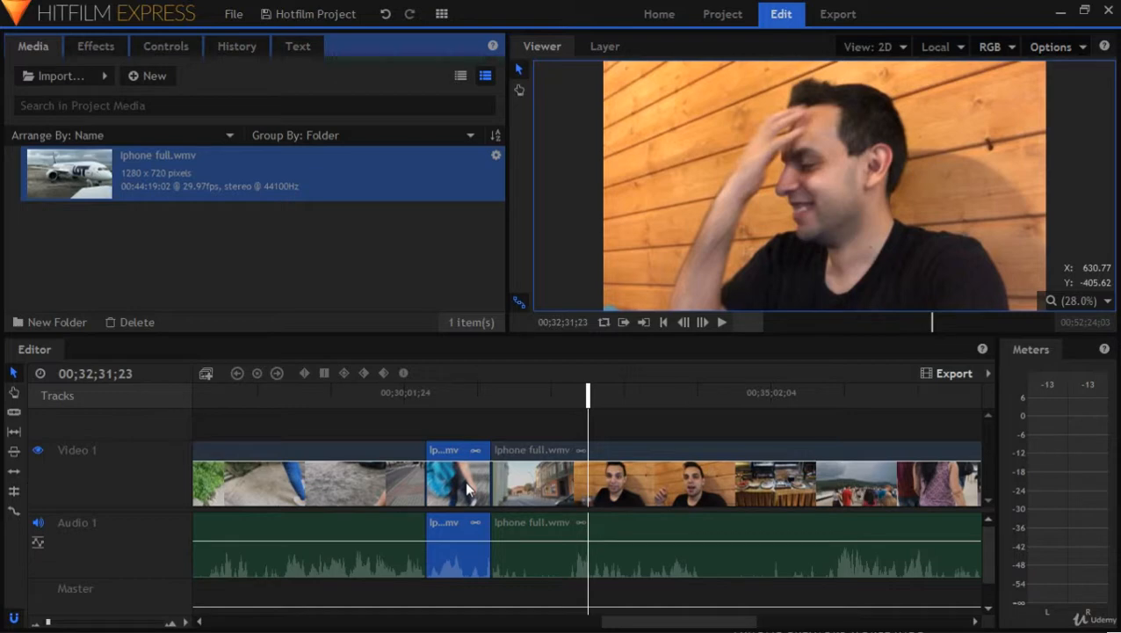
pyautogui.press('Delete')
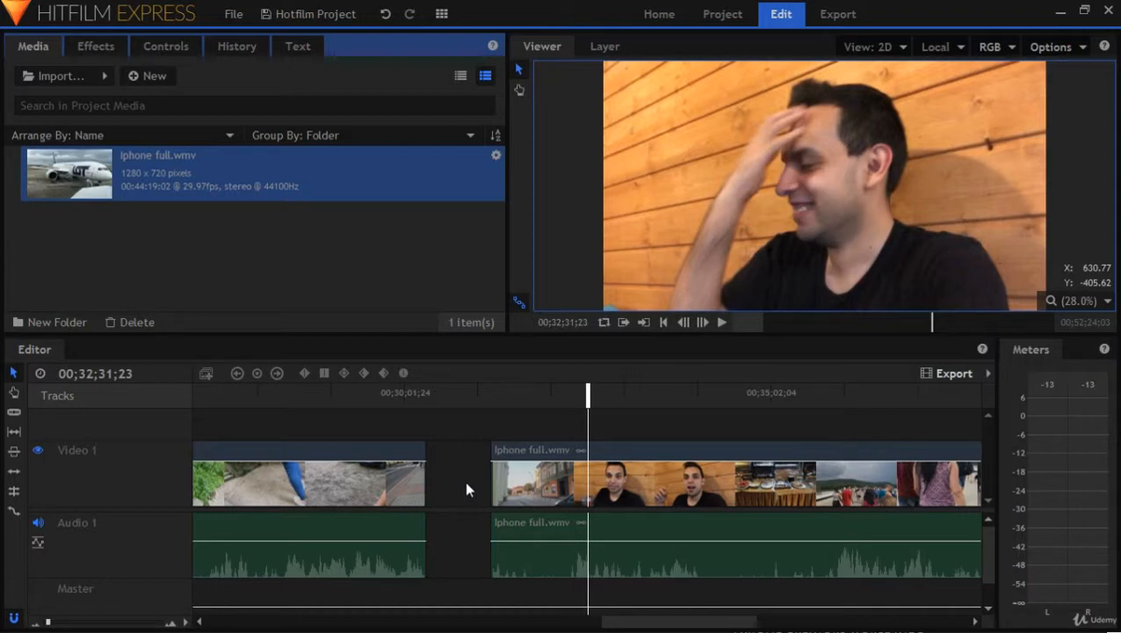
pyautogui.click(466, 484)
pyautogui.press('Delete')
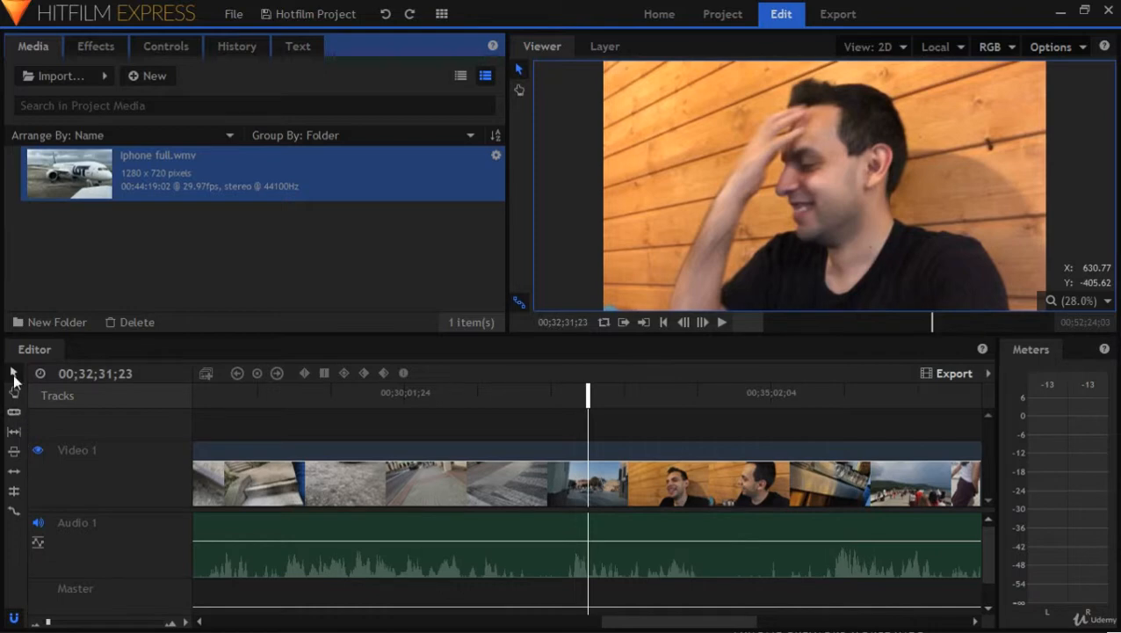
# - Open Speed/Duration for the whole clip and try speeding it up in small increments and then to 200%
pyautogui.rightClick(466, 482)
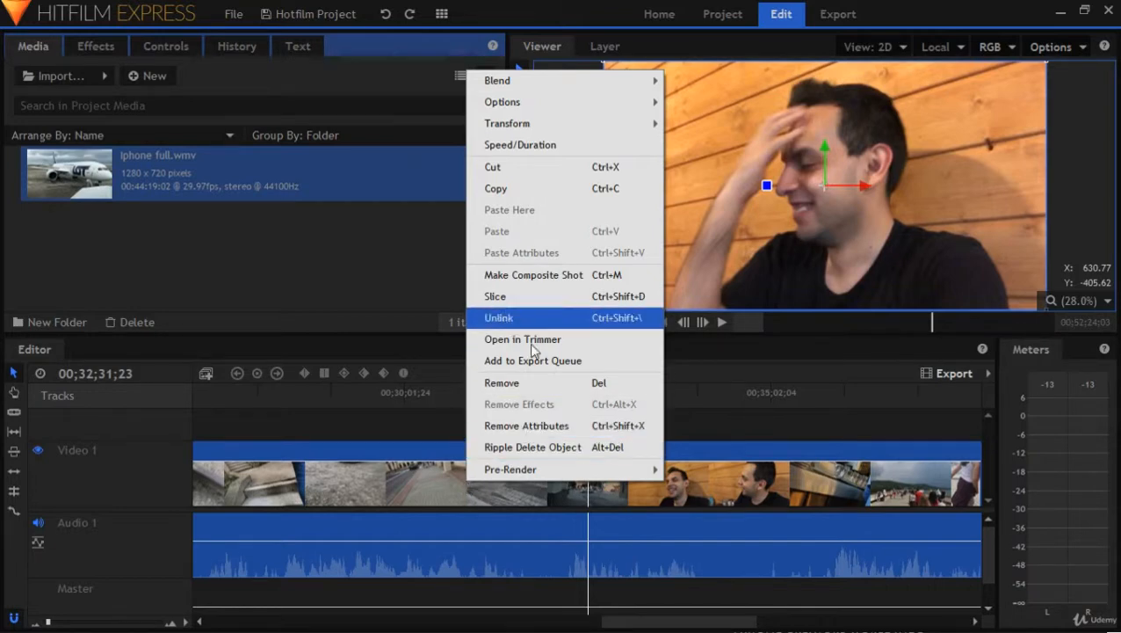
pyautogui.click(537, 149)
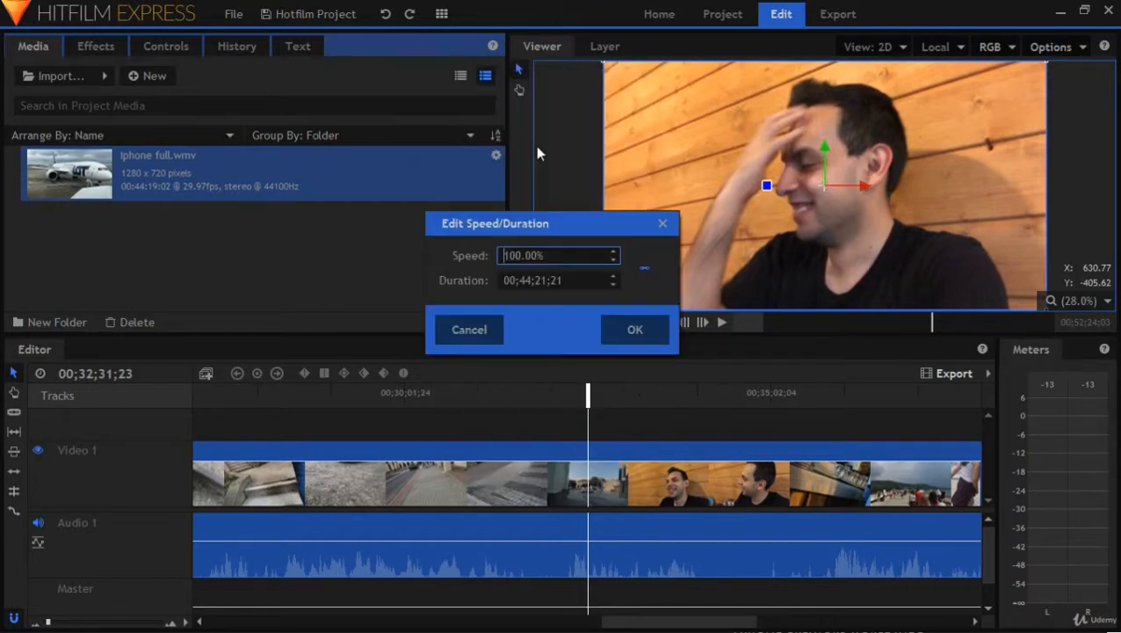
pyautogui.click(613, 253)
pyautogui.click(613, 253)
pyautogui.click(612, 253)
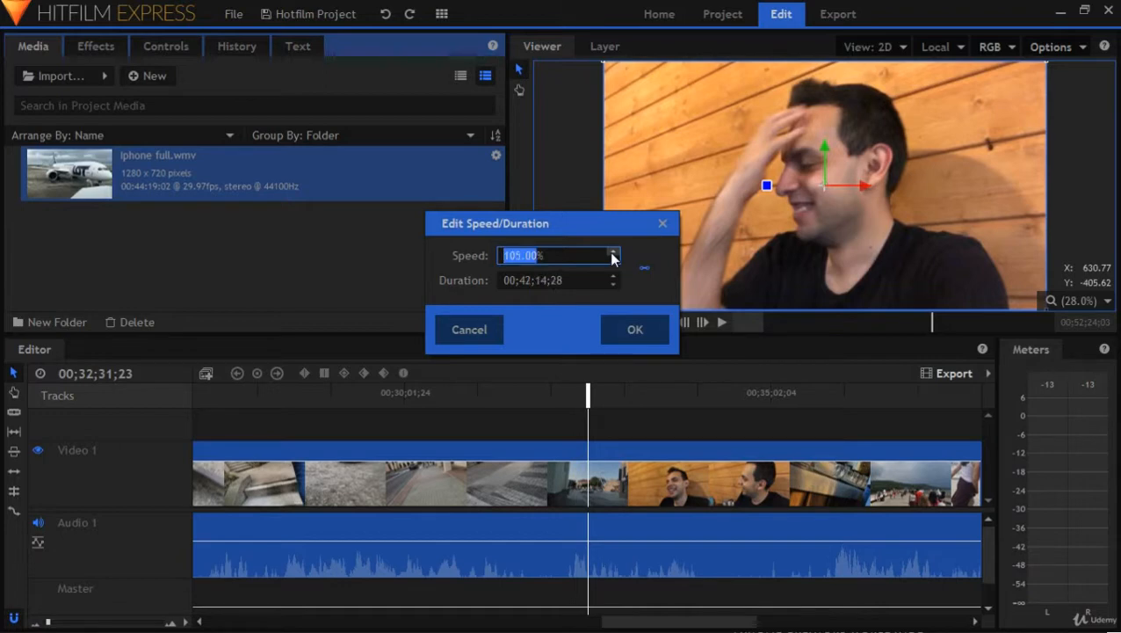
pyautogui.click(614, 254)
pyautogui.click(613, 254)
pyautogui.click(614, 254)
pyautogui.click(613, 254)
pyautogui.click(613, 254)
pyautogui.click(613, 254)
pyautogui.click(614, 254)
pyautogui.click(613, 254)
pyautogui.write('200')
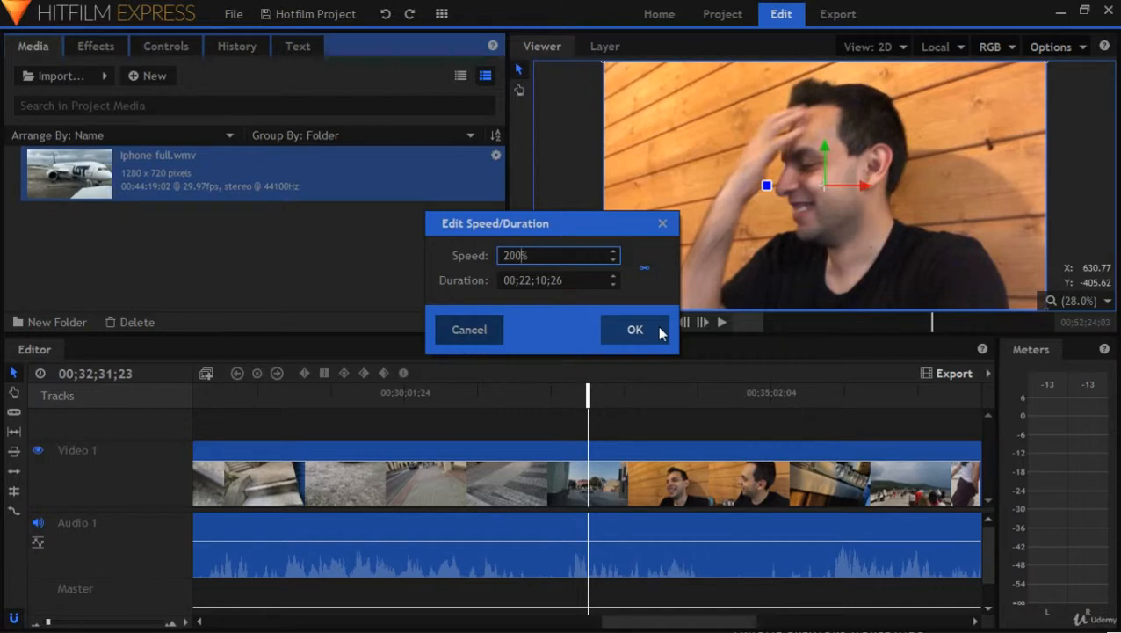
# - Try a speed of 50% for the whole clip and cancel the speed change
pyautogui.press('BackSpace')
pyautogui.press('BackSpace')
pyautogui.press('BackSpace')
pyautogui.write('50')
pyautogui.click(460, 330)
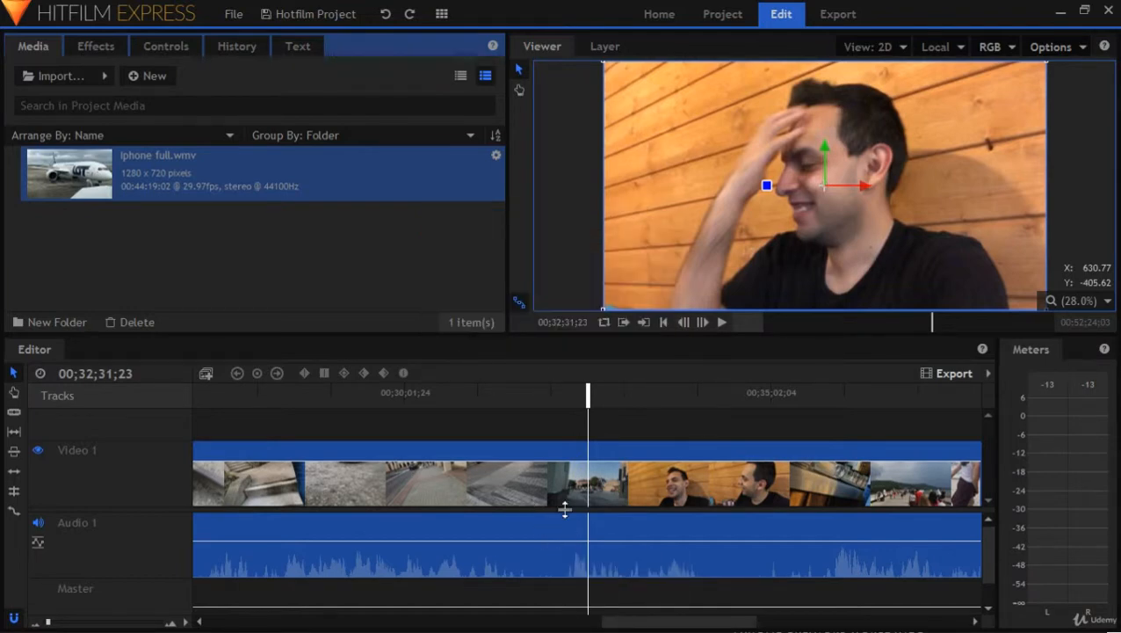
# - Slice the clip at two points before the playhead to isolate a section about 48 seconds long
pyautogui.click(13, 412)
pyautogui.click(445, 487)
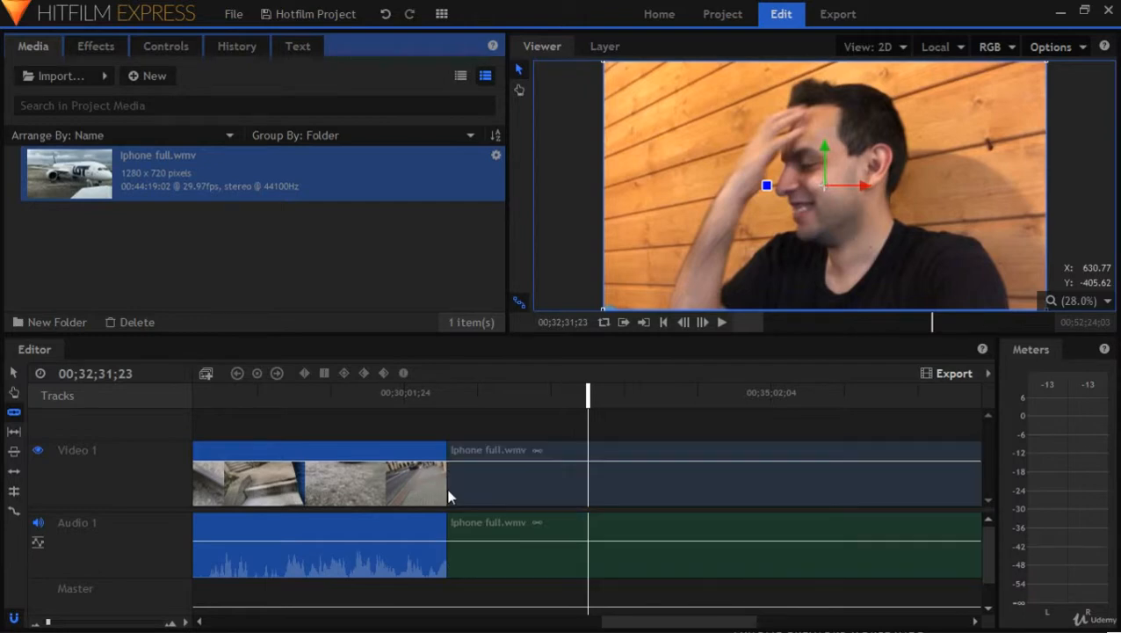
pyautogui.click(503, 490)
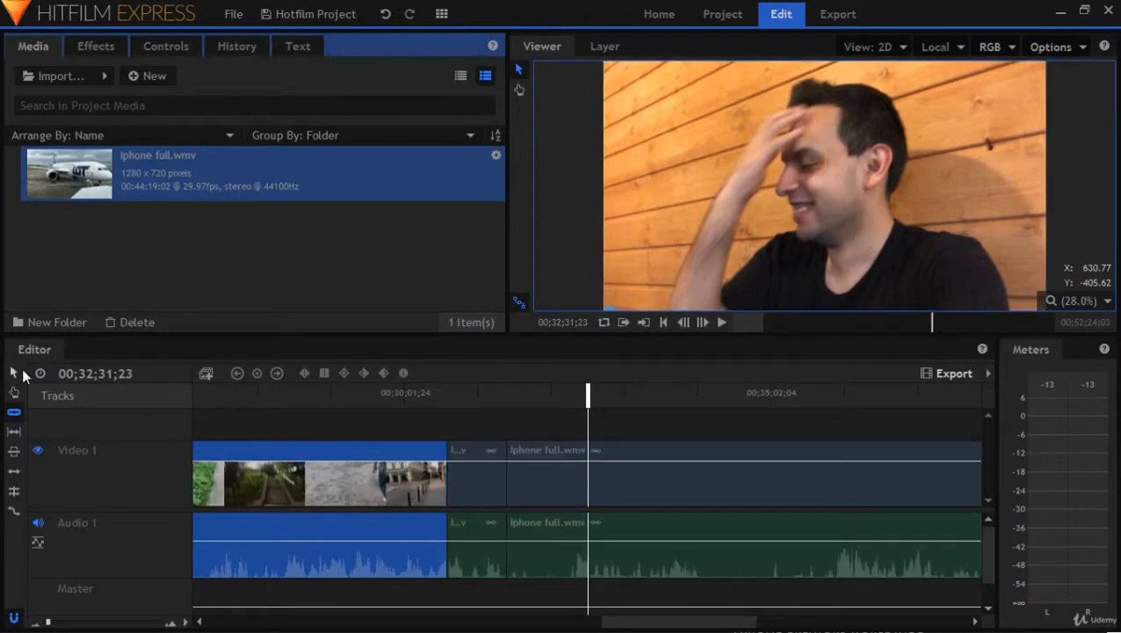
# - Set the speed of the isolated section between the two cuts to 50%
pyautogui.click(13, 372)
pyautogui.click(469, 478)
pyautogui.rightClick(468, 478)
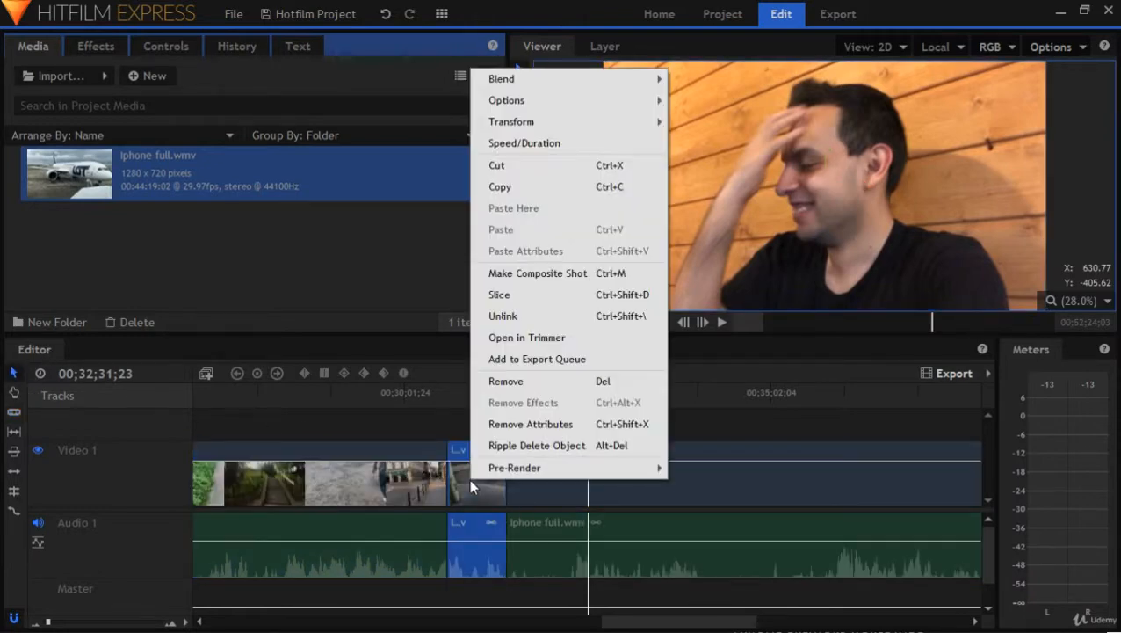
pyautogui.click(536, 144)
pyautogui.doubleClick(558, 252)
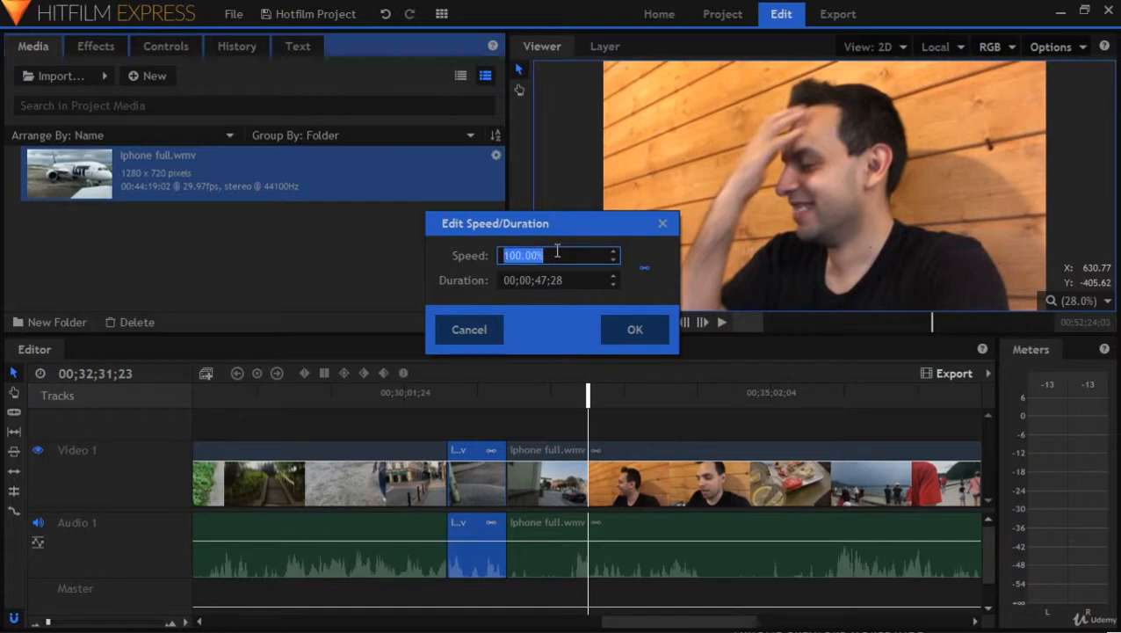
pyautogui.write('50')
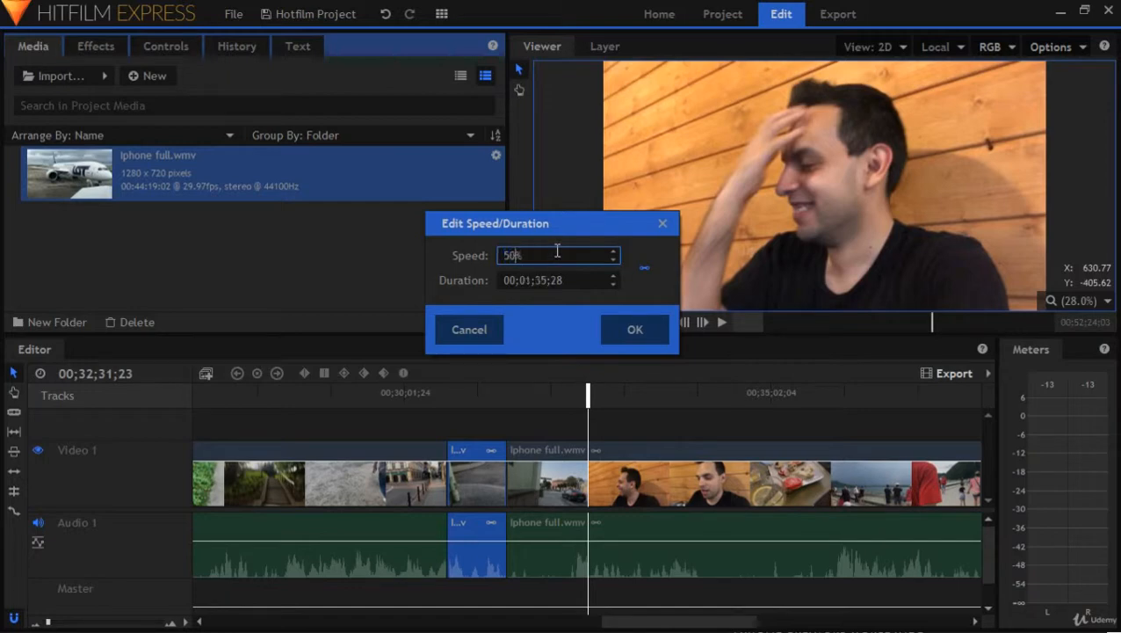
pyautogui.click(634, 332)
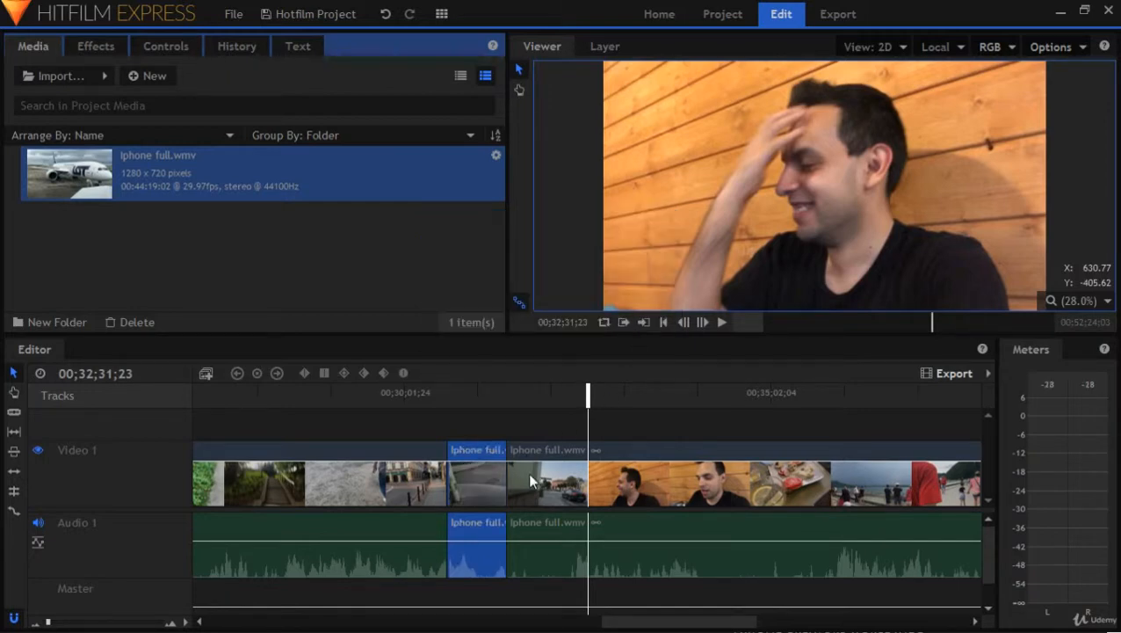
# - Move the clip after the slowed section away to uncover it, and butt it against the section's new end
pyautogui.moveTo(530, 479); pyautogui.dragTo(661, 479)
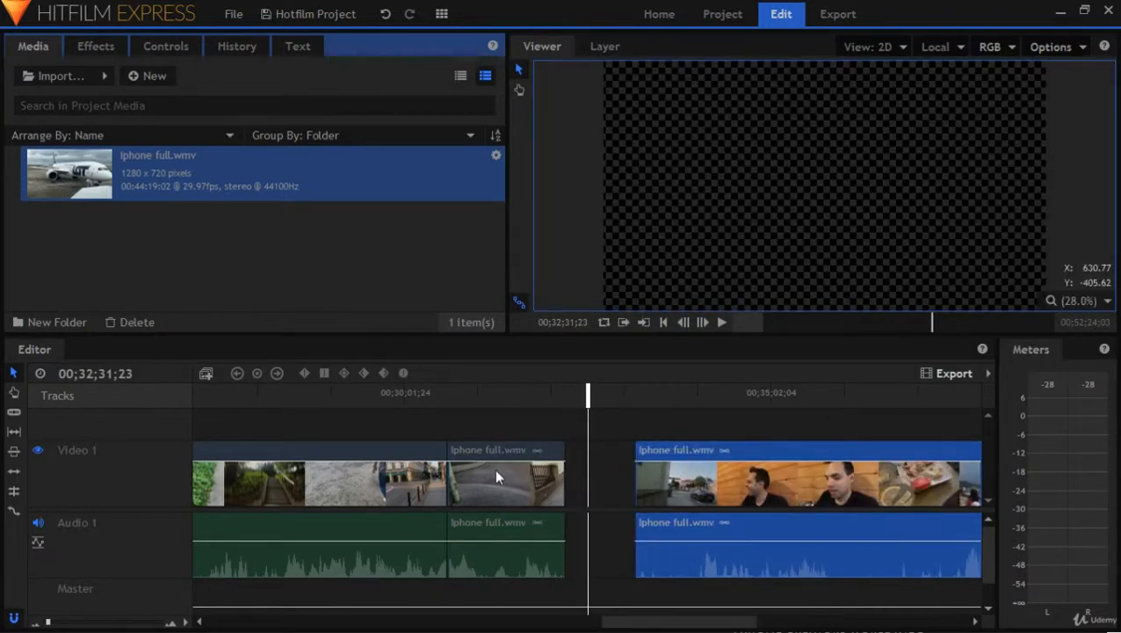
pyautogui.moveTo(674, 482); pyautogui.dragTo(613, 495)
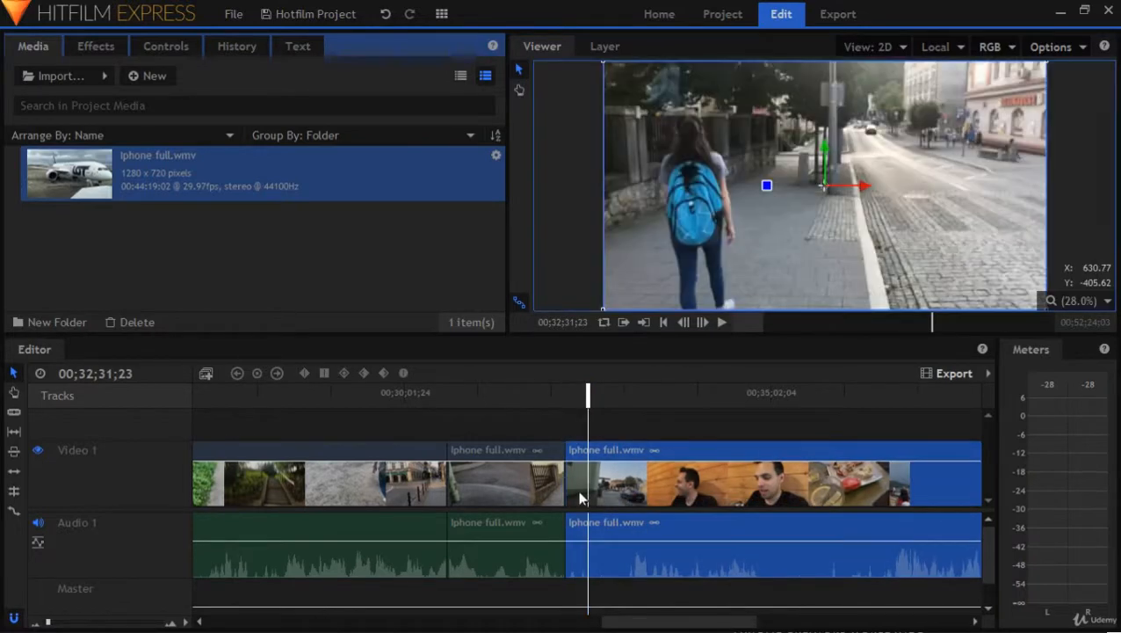
# - Select the slowed section and preview its playback from 00;31;02;06, pausing and resuming several times
pyautogui.click(475, 491)
pyautogui.click(478, 394)
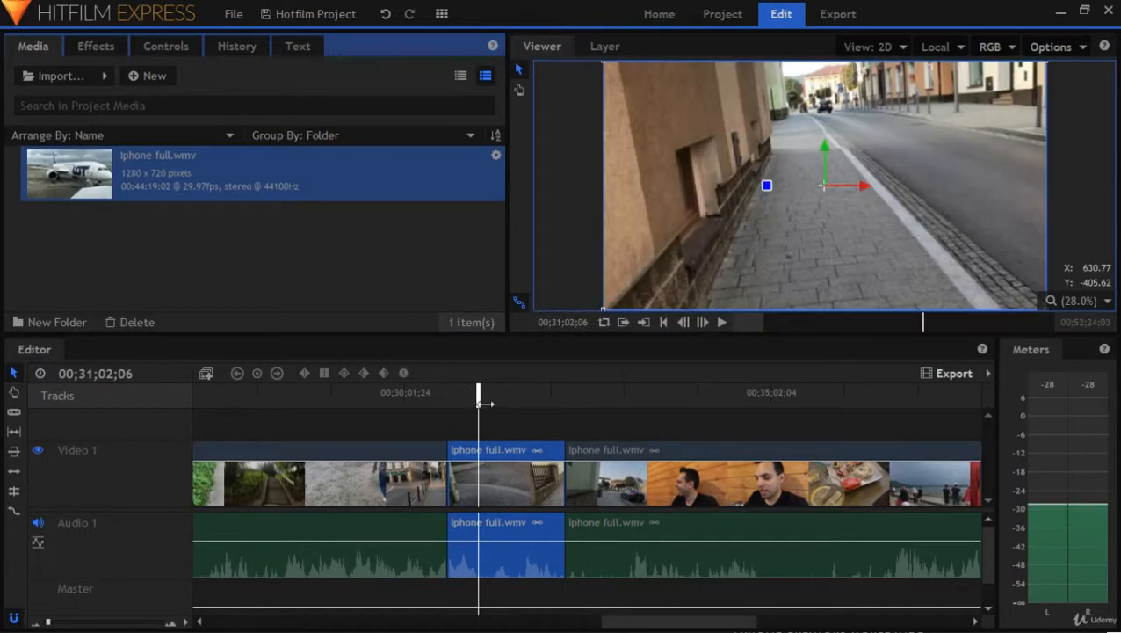
pyautogui.press('space')
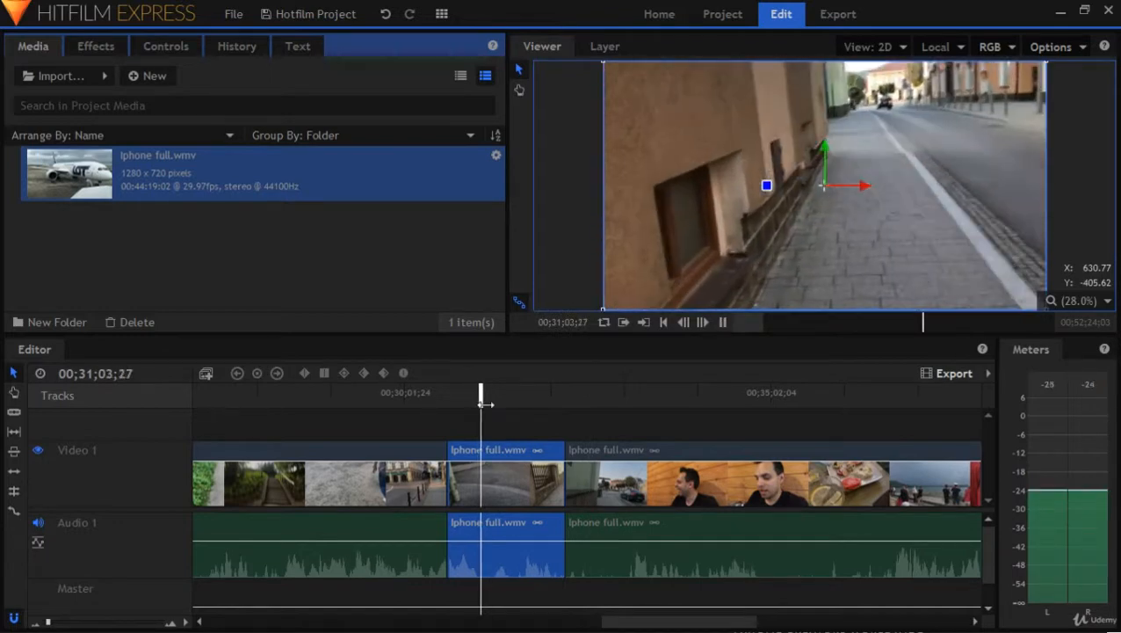
pyautogui.press('space')
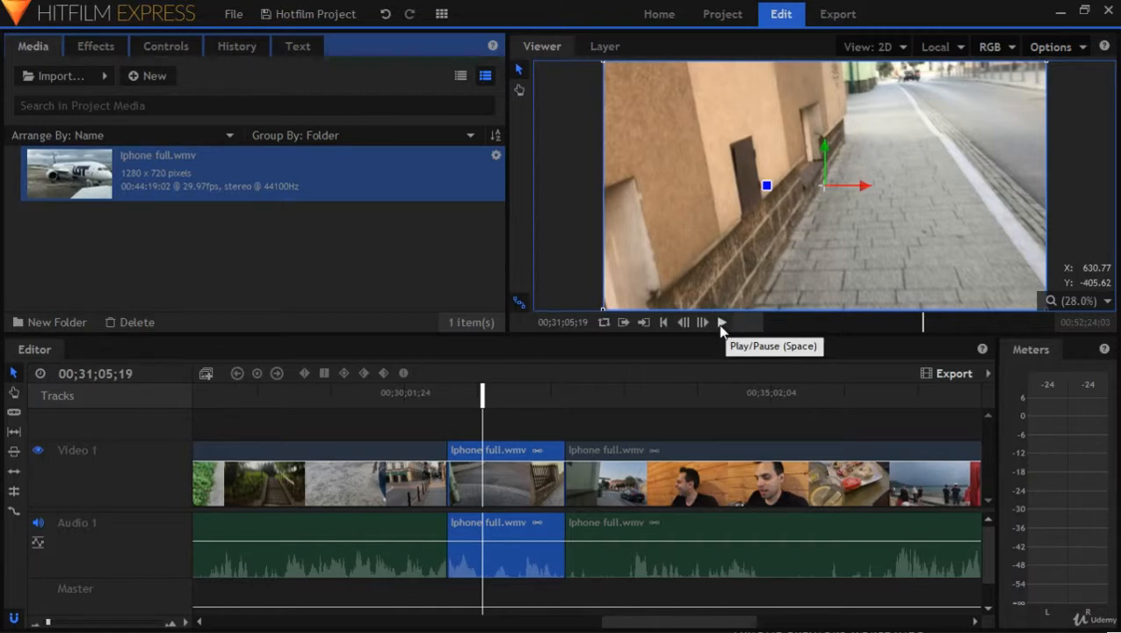
pyautogui.click(721, 324)
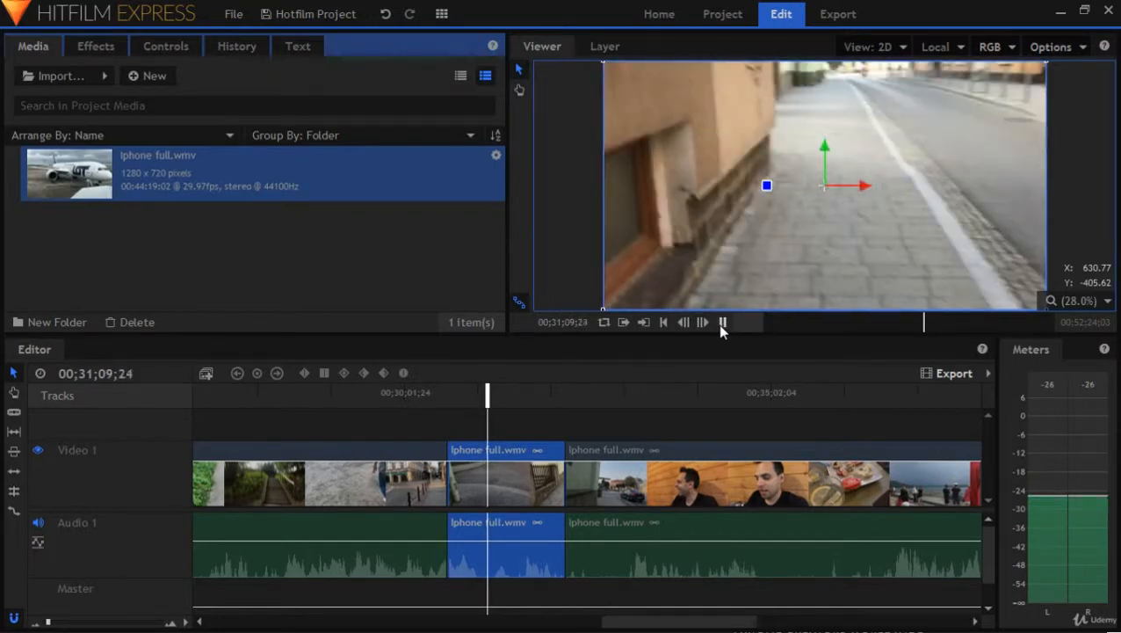
pyautogui.click(722, 323)
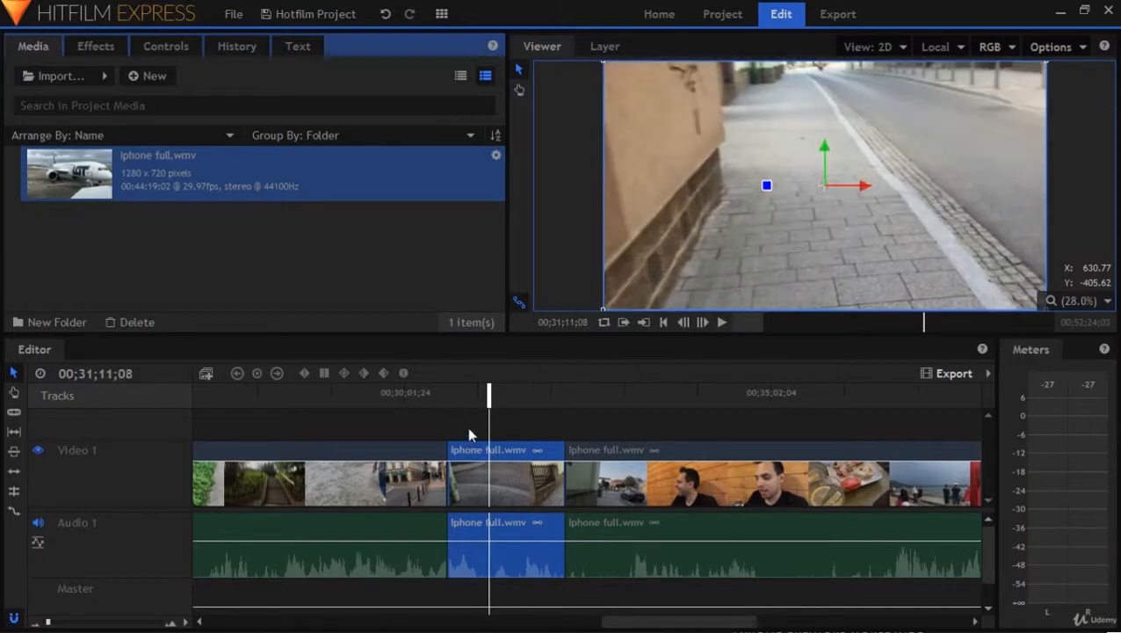
pyautogui.press('space')
pyautogui.press('space')
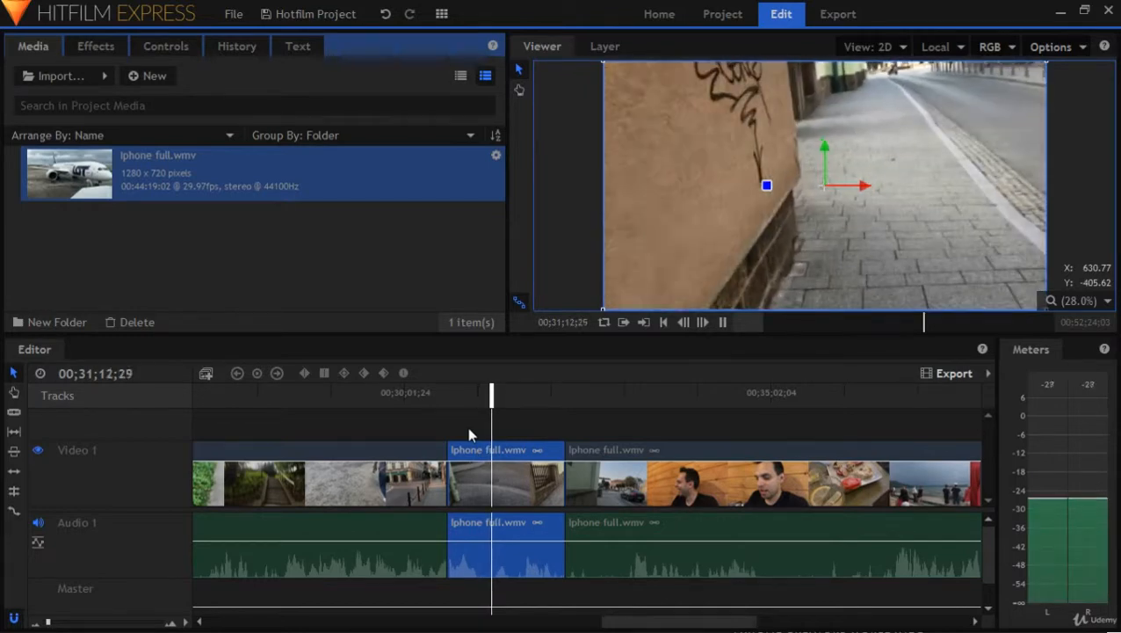
# - Undo the clip moves, the speed change and both slices to restore one uncut clip
pyautogui.click(387, 14)
pyautogui.click(386, 14)
pyautogui.click(386, 14)
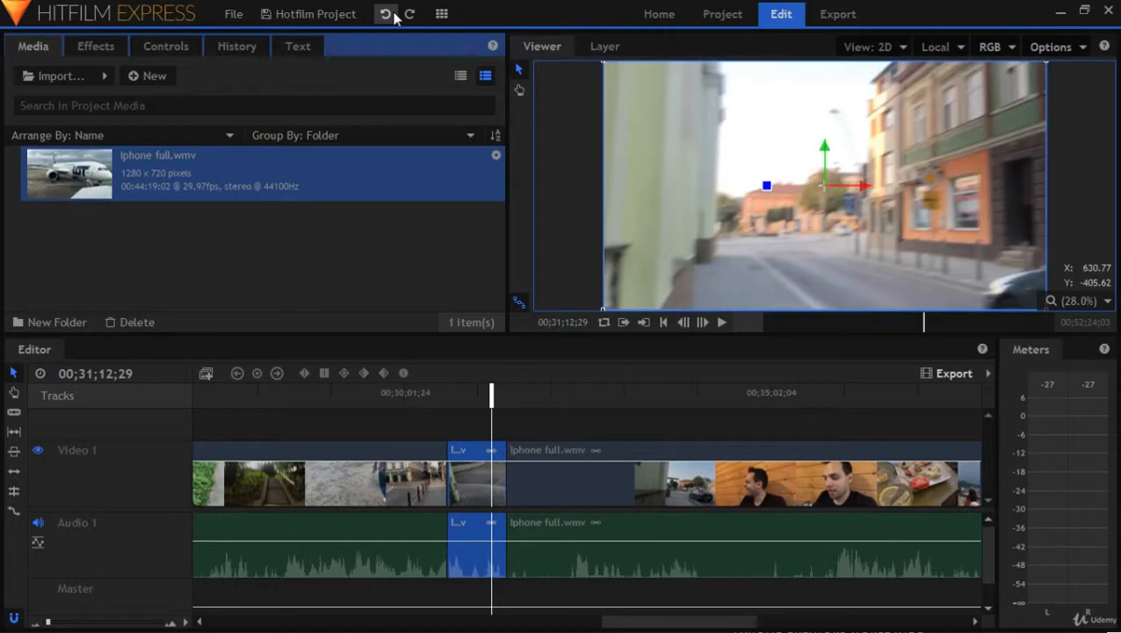
pyautogui.click(387, 14)
pyautogui.click(386, 14)
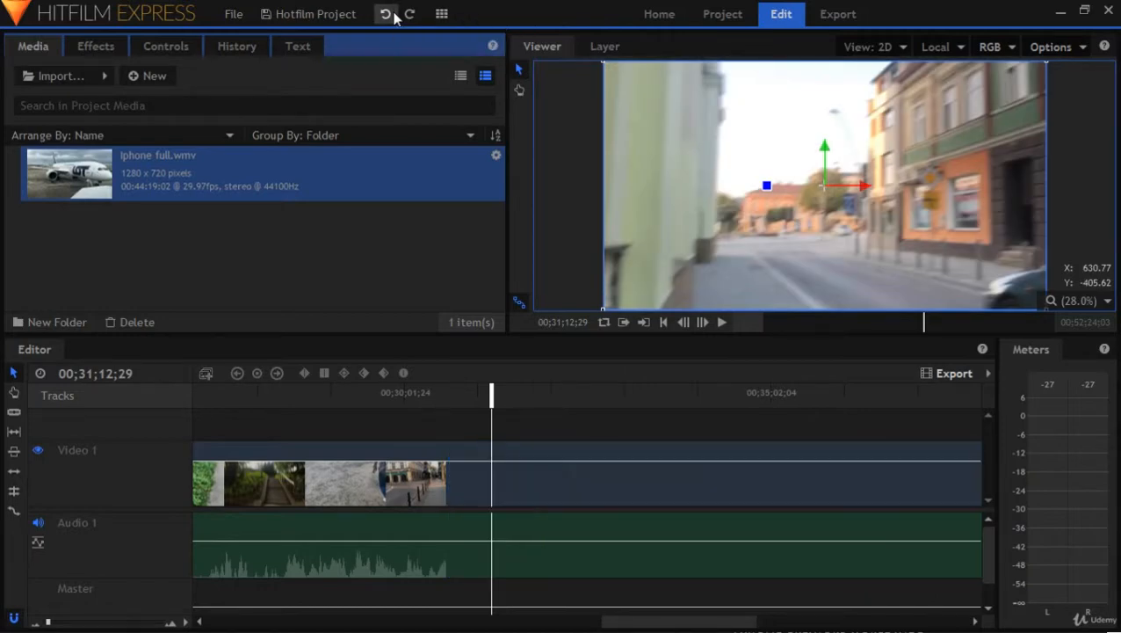
pyautogui.click(387, 14)
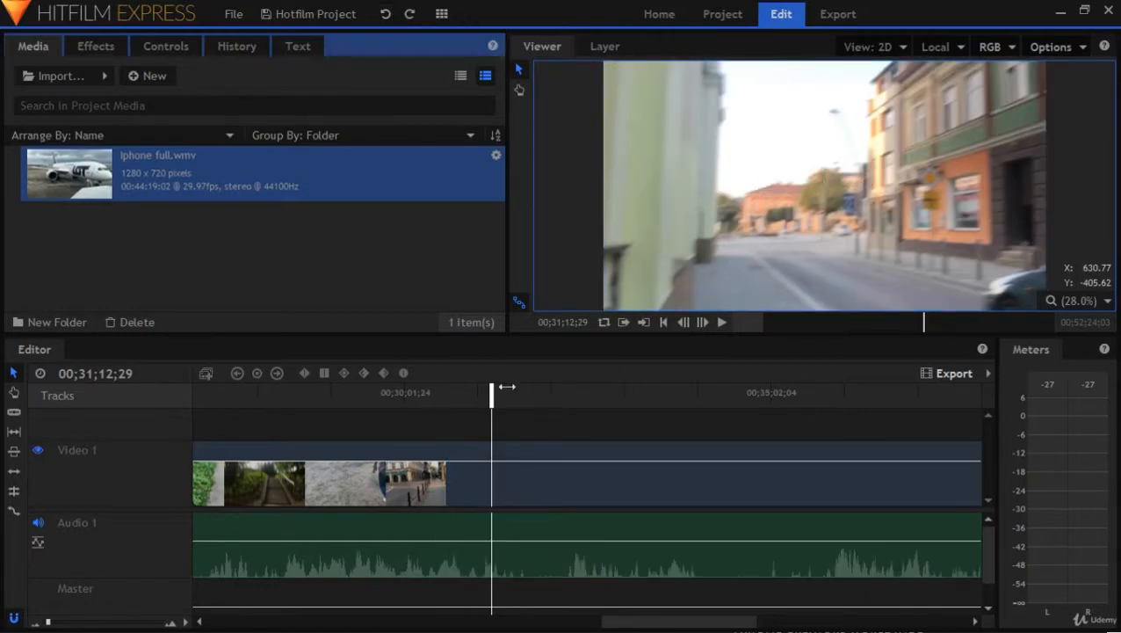
# - Fit the whole clip in the timeline view and check the footage at various points along its length
pyautogui.moveTo(495, 397); pyautogui.dragTo(458, 396)
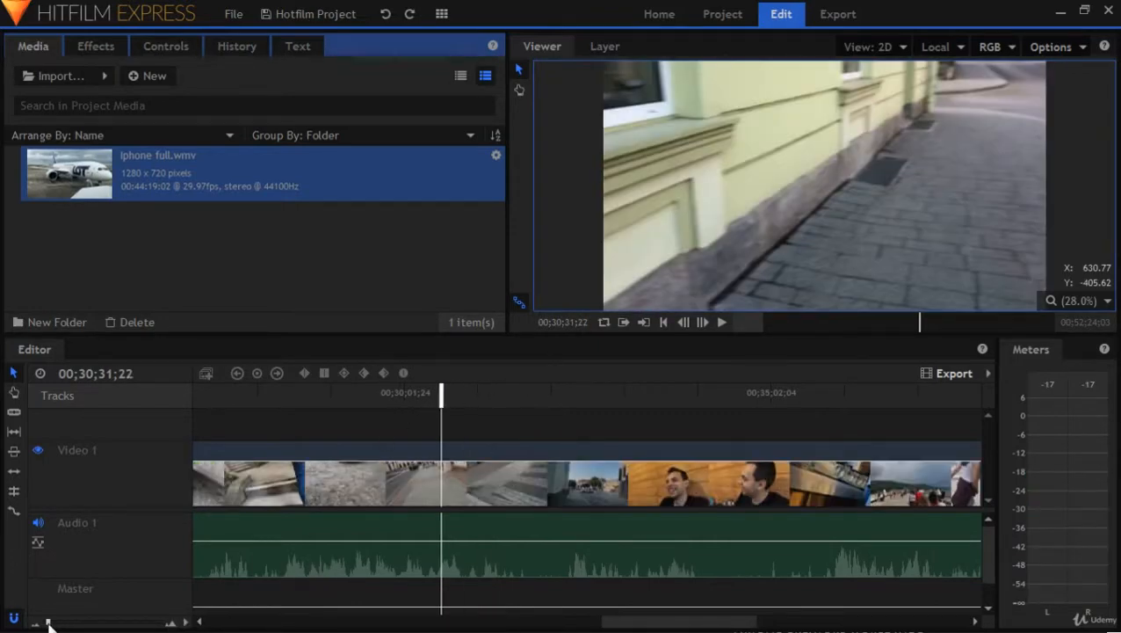
pyautogui.moveTo(48, 624); pyautogui.dragTo(28, 626)
pyautogui.click(210, 393)
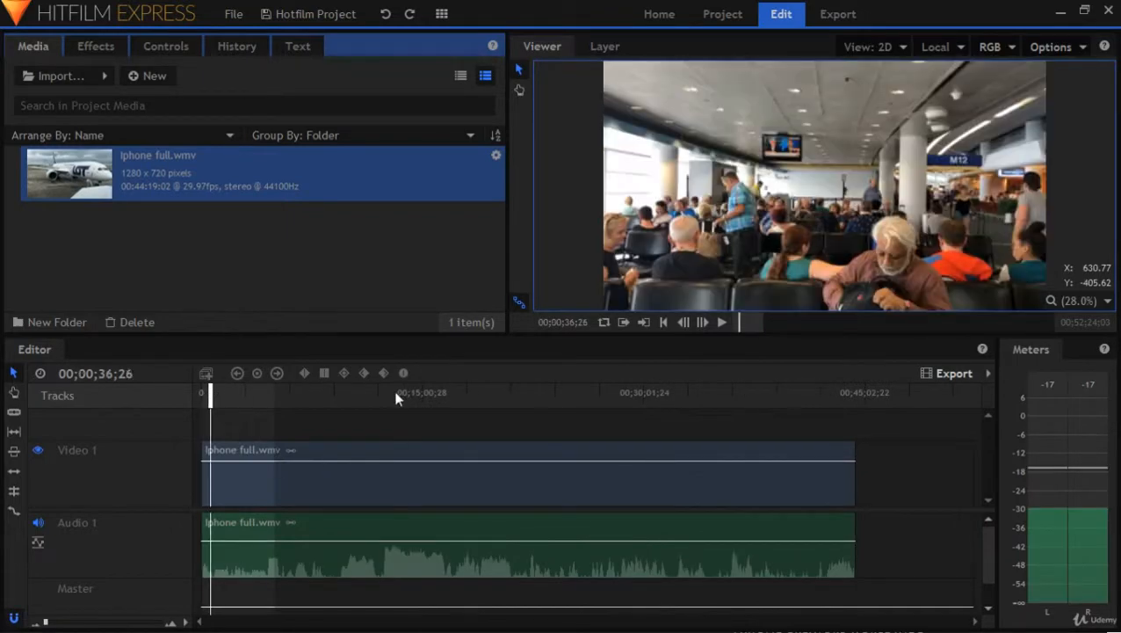
pyautogui.click(395, 395)
pyautogui.click(582, 394)
pyautogui.click(443, 394)
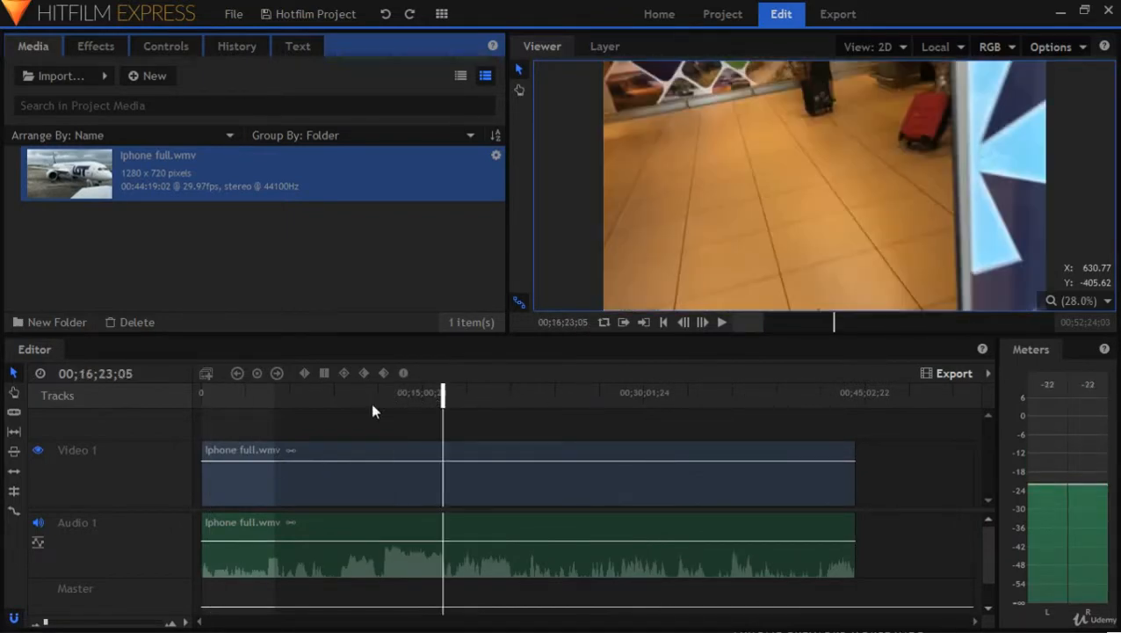
pyautogui.click(371, 403)
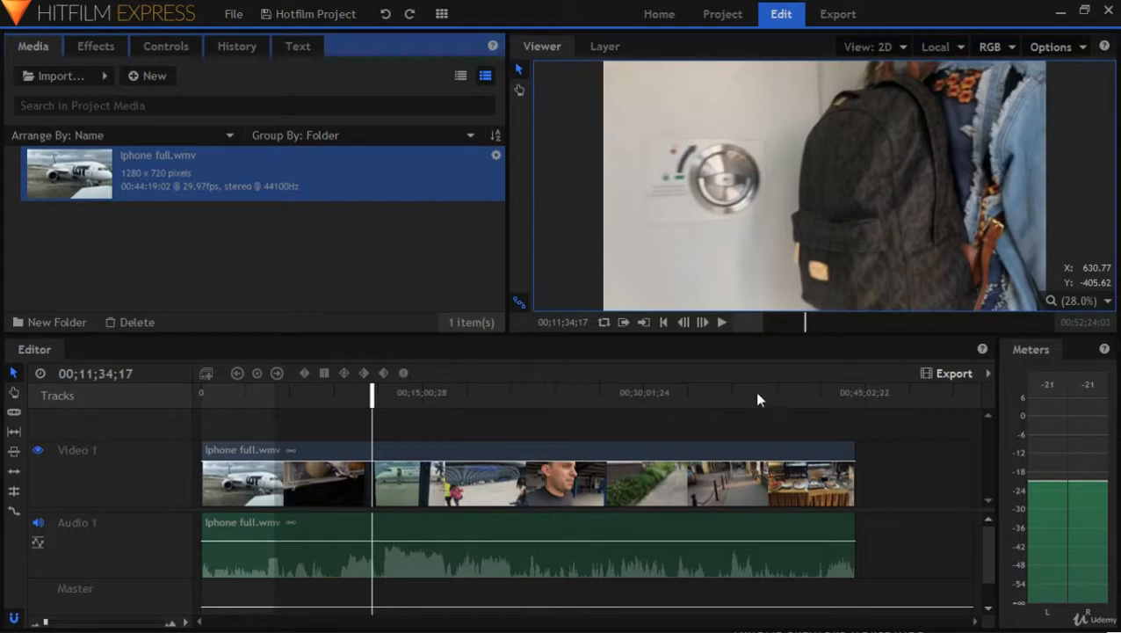
pyautogui.click(212, 402)
pyautogui.click(438, 401)
pyautogui.click(522, 400)
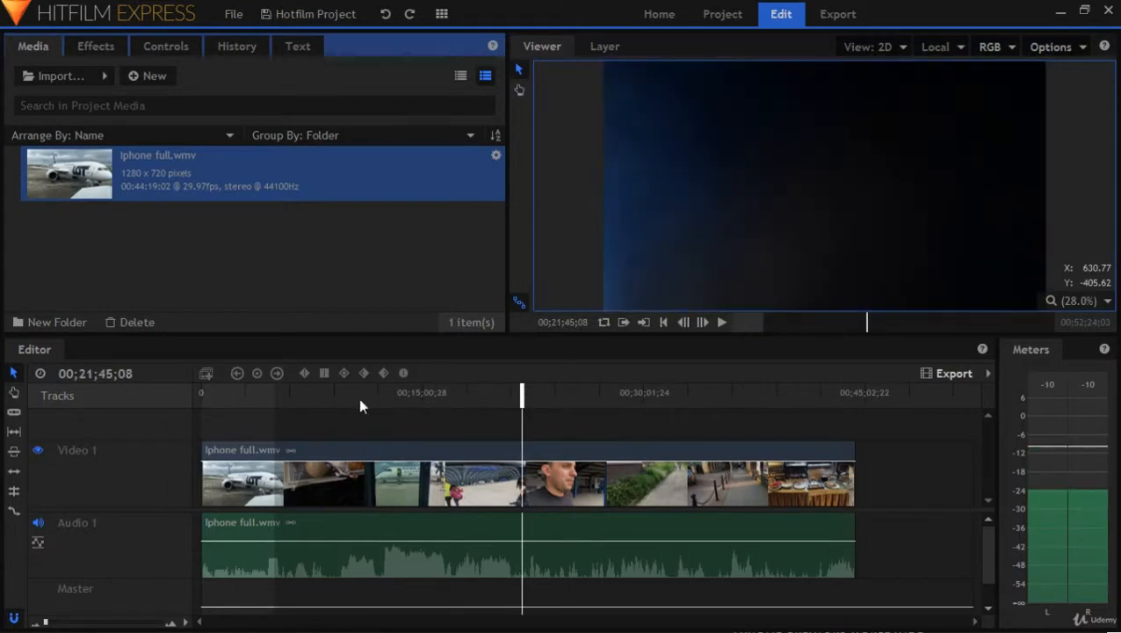
pyautogui.click(288, 400)
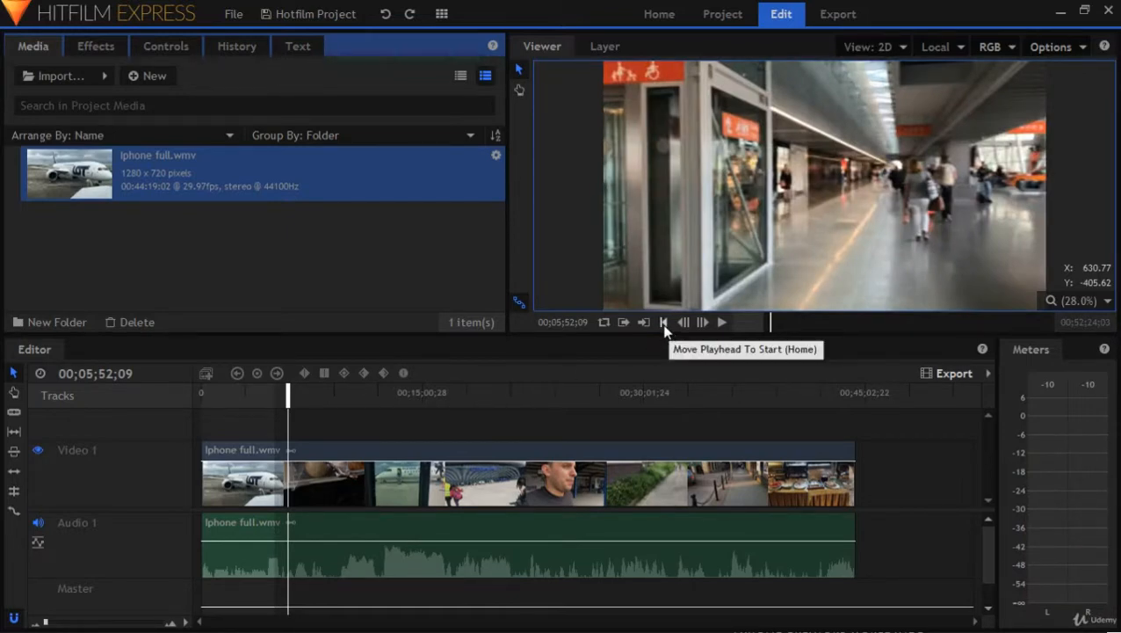
# - Play the first few seconds of the timeline from the start and return the playhead to the beginning
pyautogui.click(664, 323)
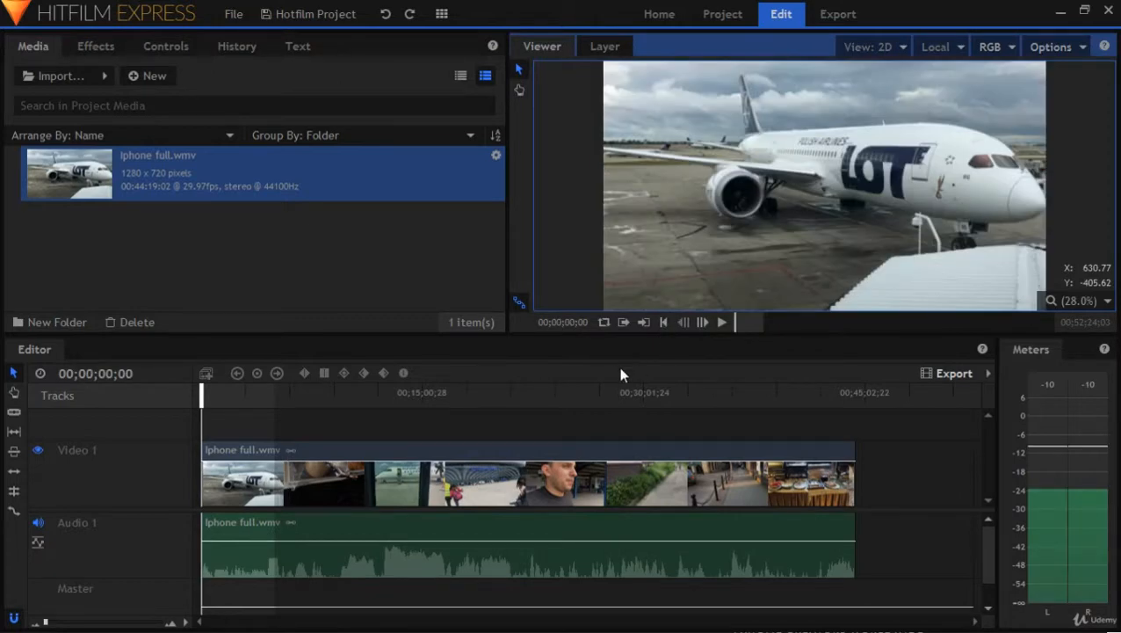
pyautogui.click(722, 323)
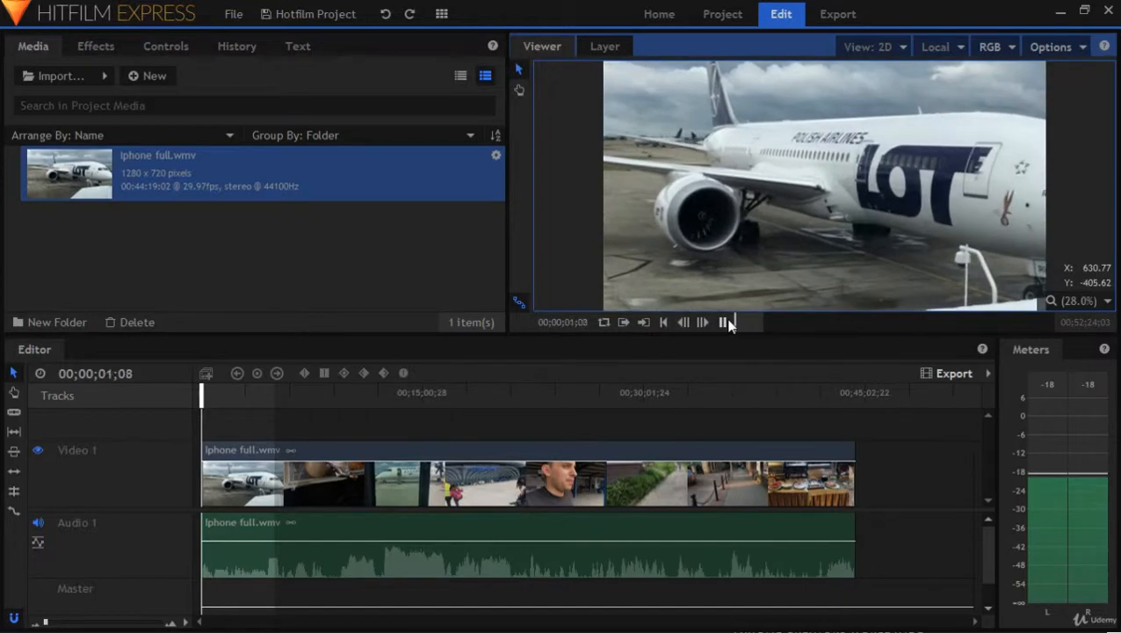
pyautogui.click(723, 322)
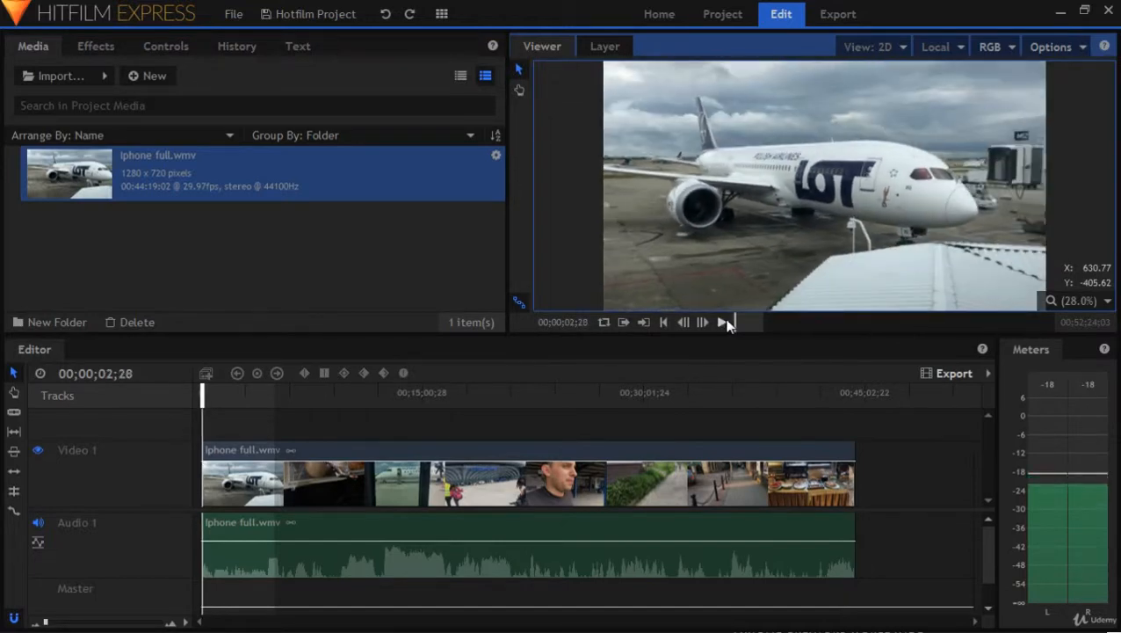
pyautogui.click(665, 323)
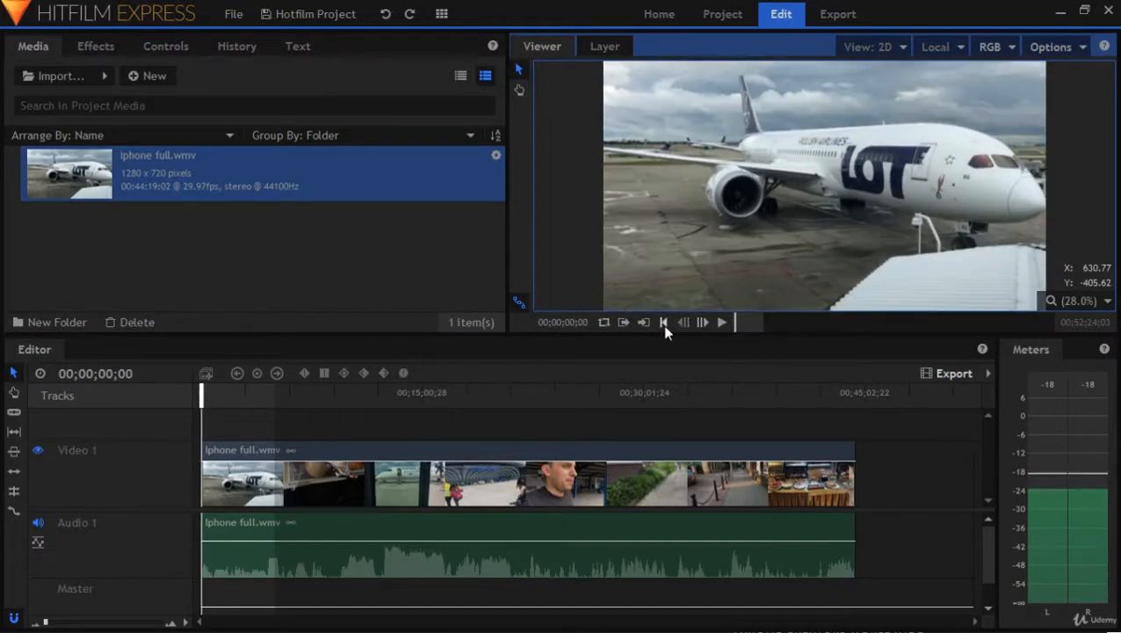